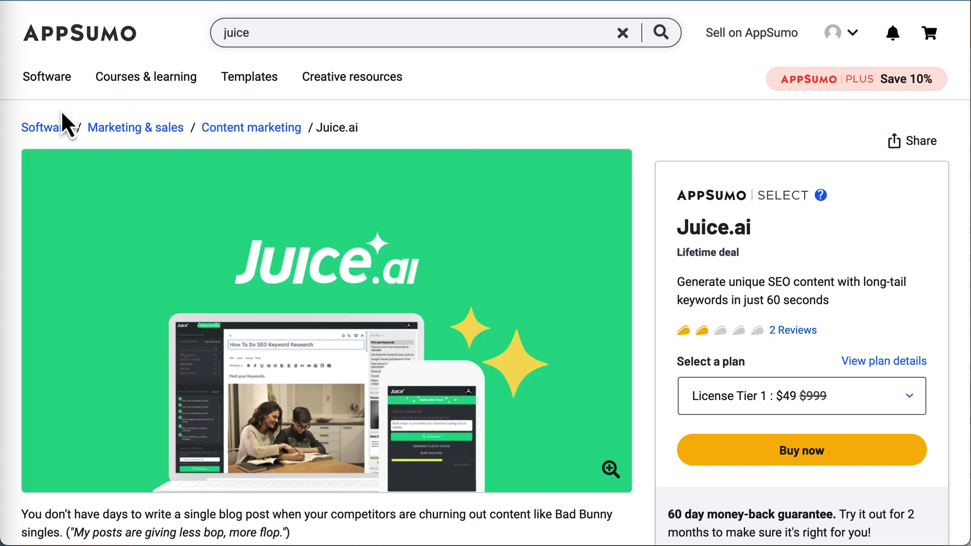
Step: Scroll the AppSumo Juice.ai deal page down to the TL;DR and At-a-glance sections
scroll(416, 175, "down", 4)
scroll(385, 268, "down", 8)
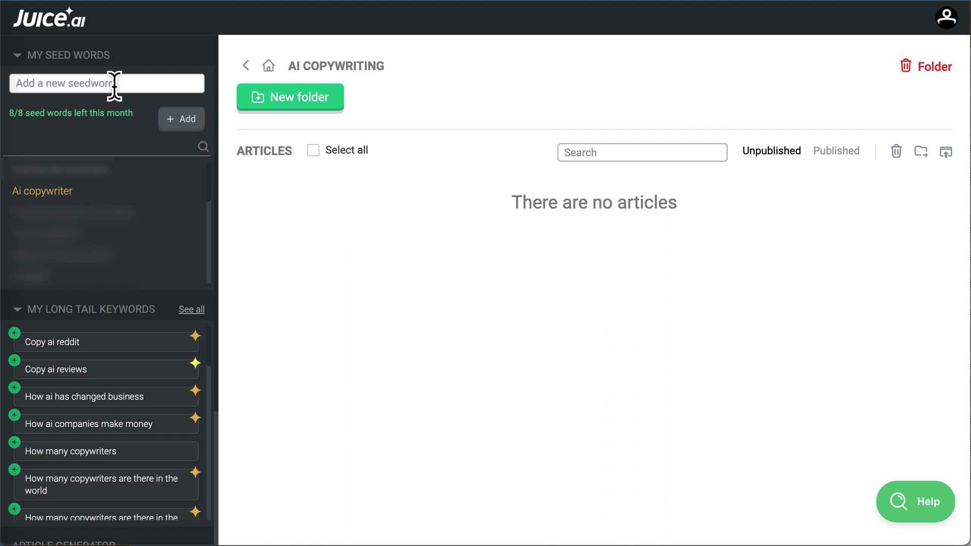
Step: Switch to the Juice.ai dashboard showing the AI COPYWRITING folder's seed words and long-tail keywords
left_click_drag(91, 190, 175, 117)
Step: Open the full long-tail keyword list, compare All and Standard, then filter to Extra Juicy
left_click(202, 310)
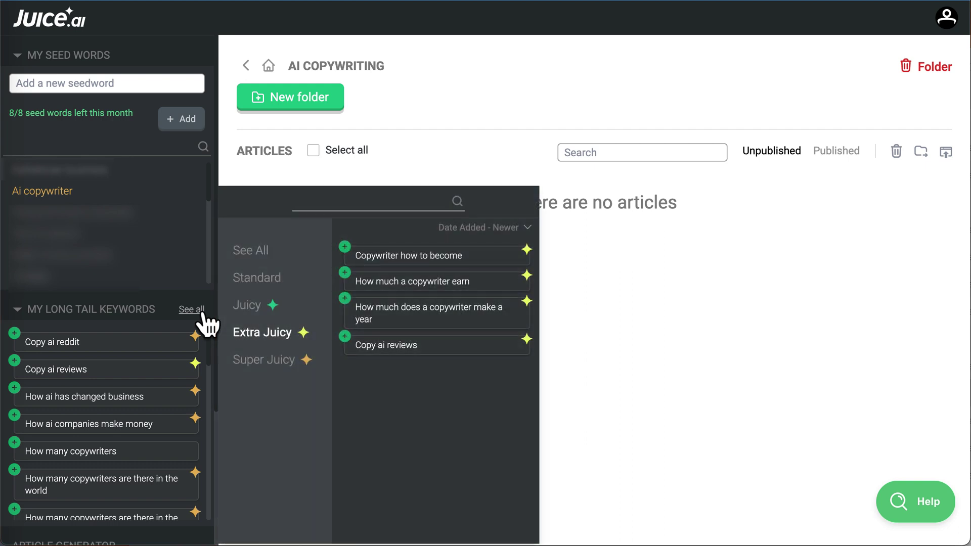
left_click(287, 262)
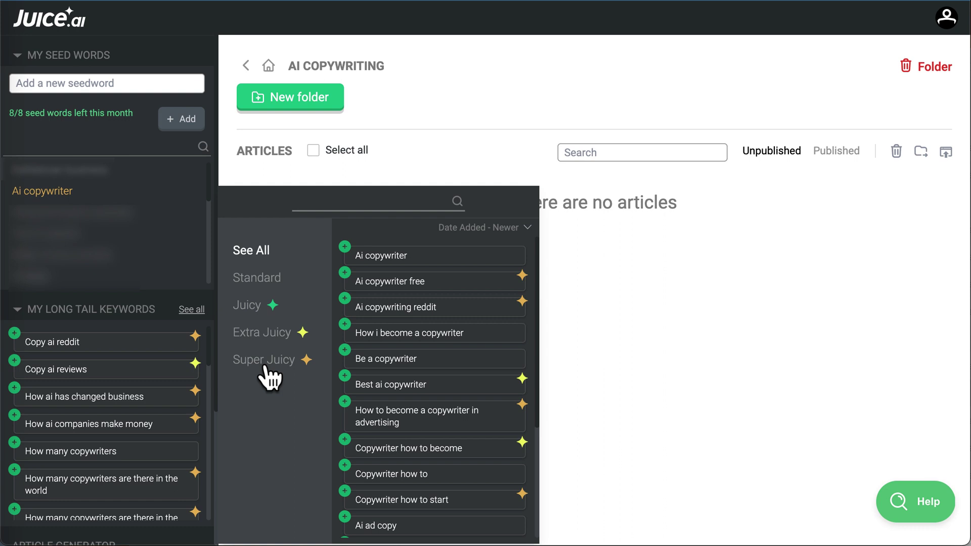
left_click(265, 298)
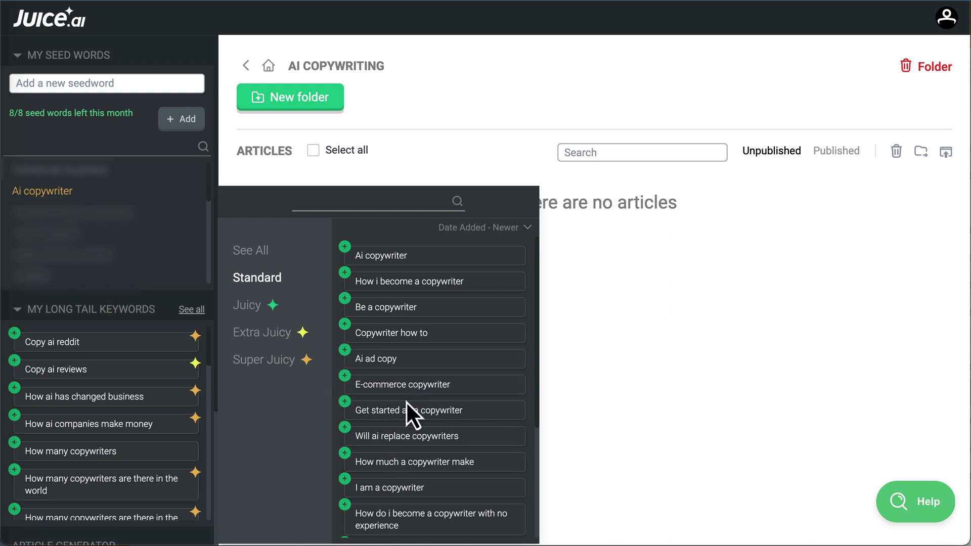
scroll(405, 401, "down", 3)
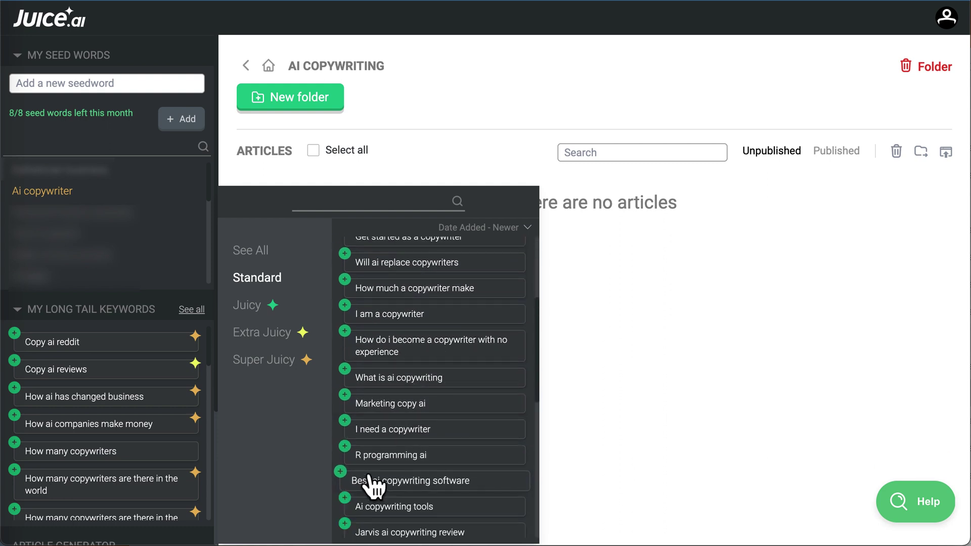
scroll(373, 484, "down", 4)
scroll(373, 485, "down", 2)
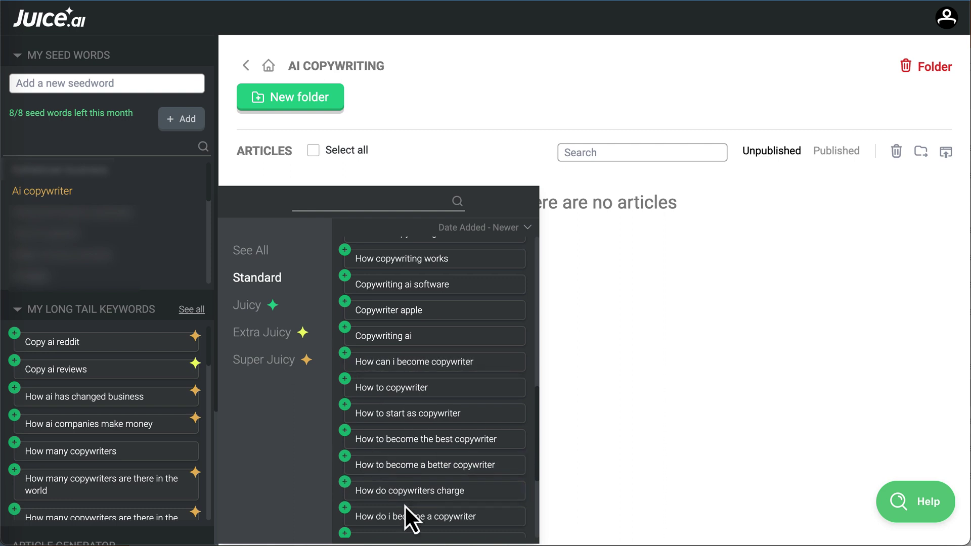
left_click(281, 344)
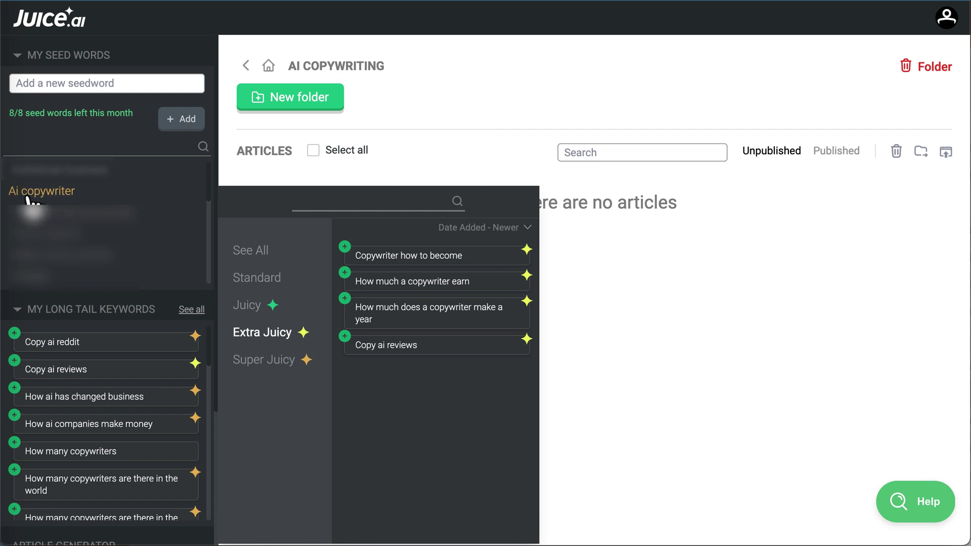
Step: Filter the long-tail keyword list to Super Juicy and browse through it
left_click(279, 365)
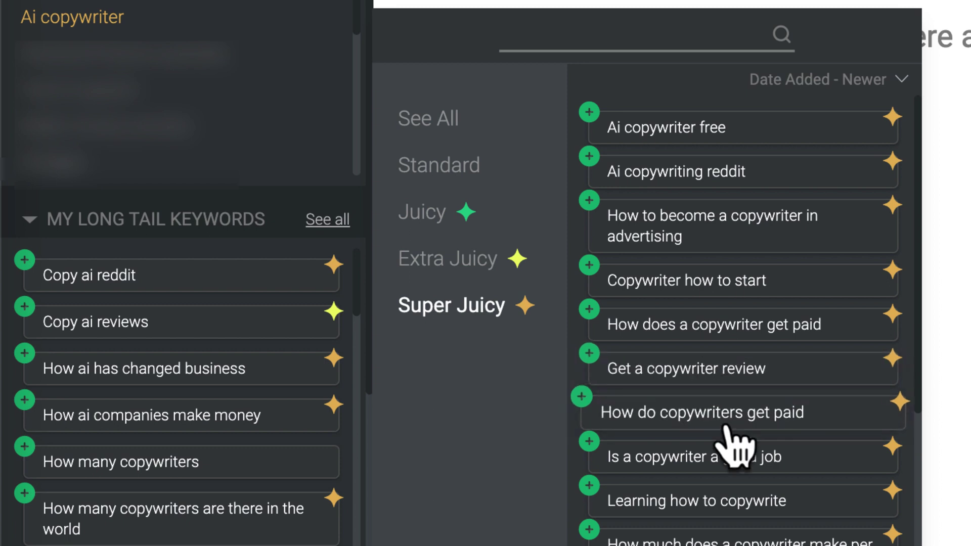
scroll(731, 445, "down", 2)
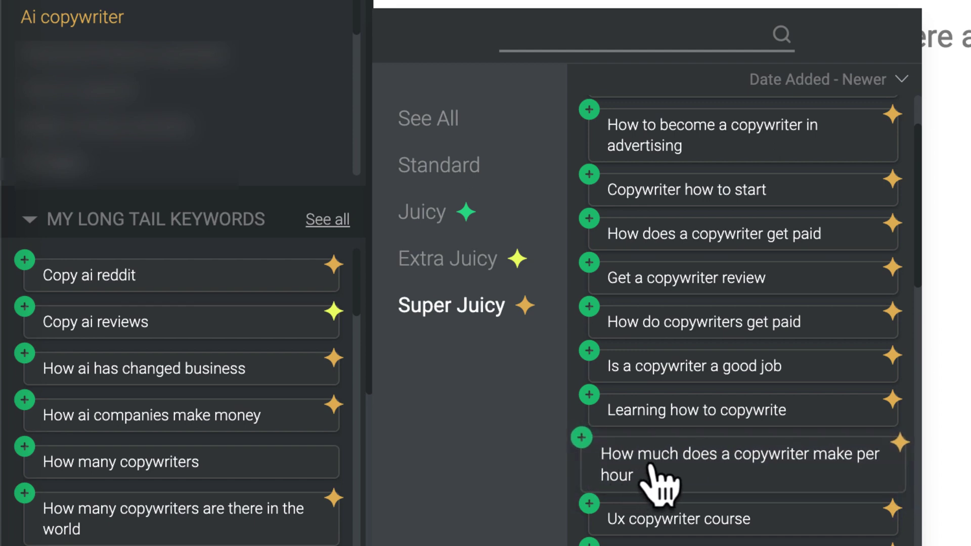
scroll(723, 504, "down", 3)
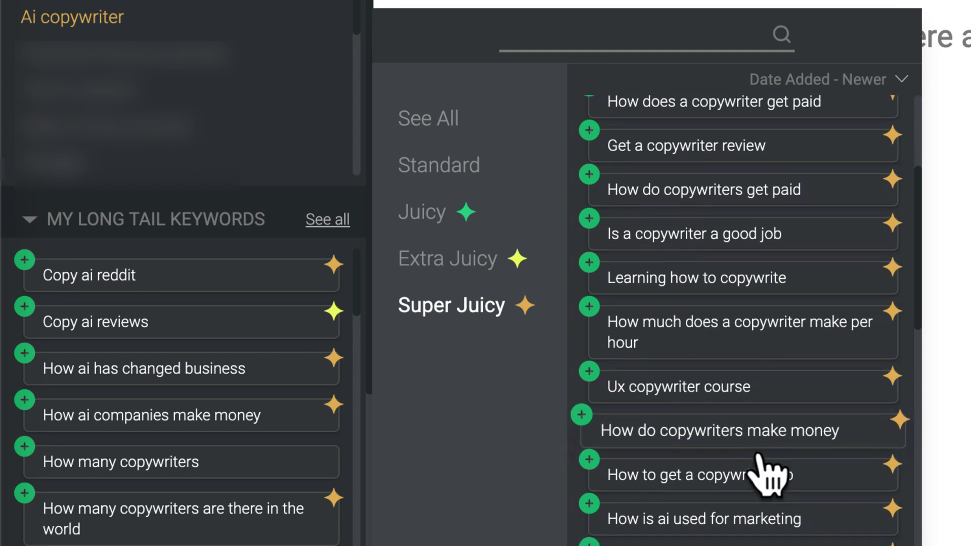
scroll(766, 468, "down", 1)
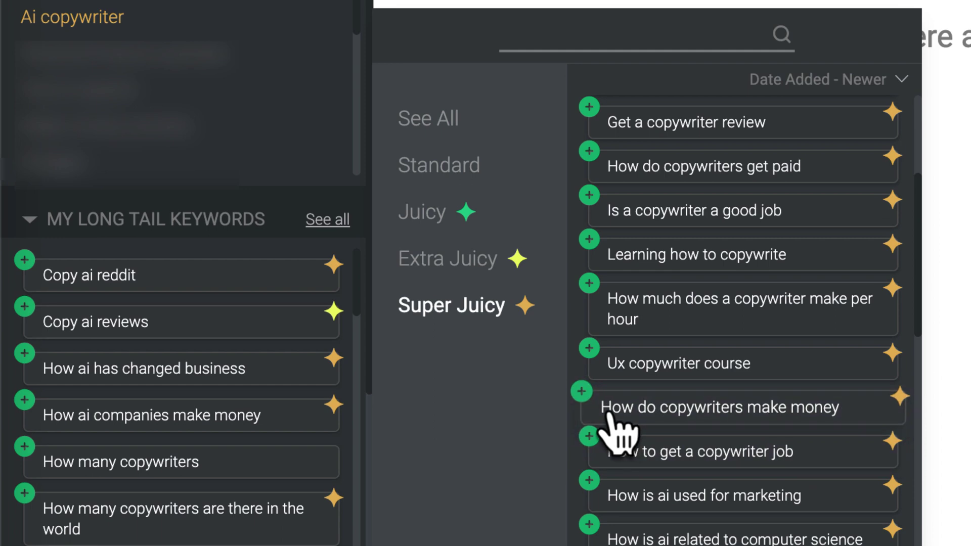
Step: Add 'How do copywriters make money' to the chosen keywords and scroll further down the list
left_click(582, 399)
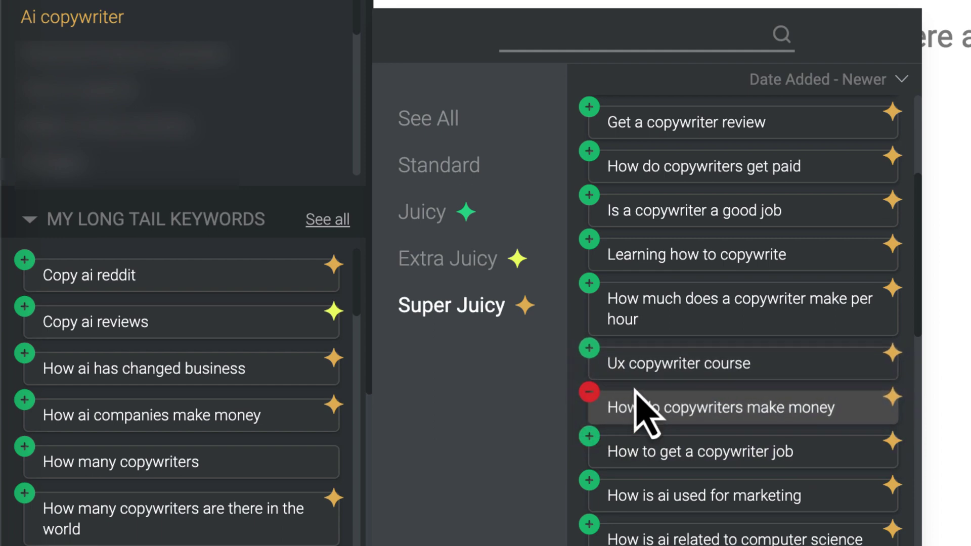
scroll(637, 397, "down", 2)
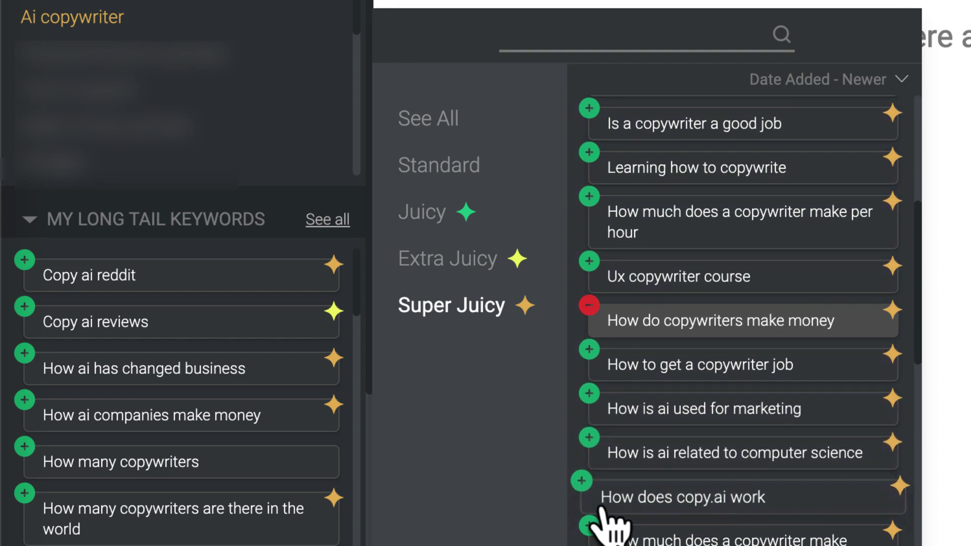
scroll(629, 516, "down", 5)
scroll(604, 536, "down", 3)
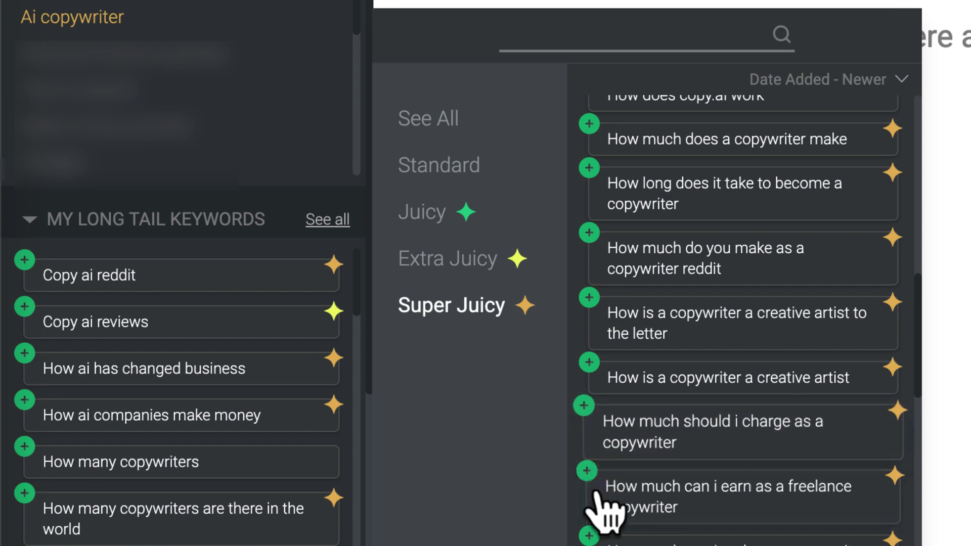
scroll(593, 545, "down", 4)
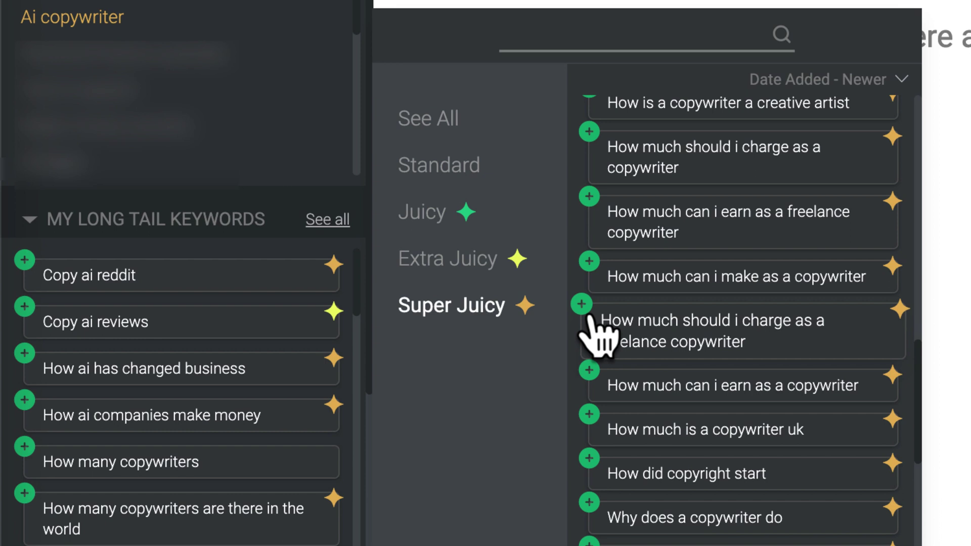
scroll(589, 316, "down", 5)
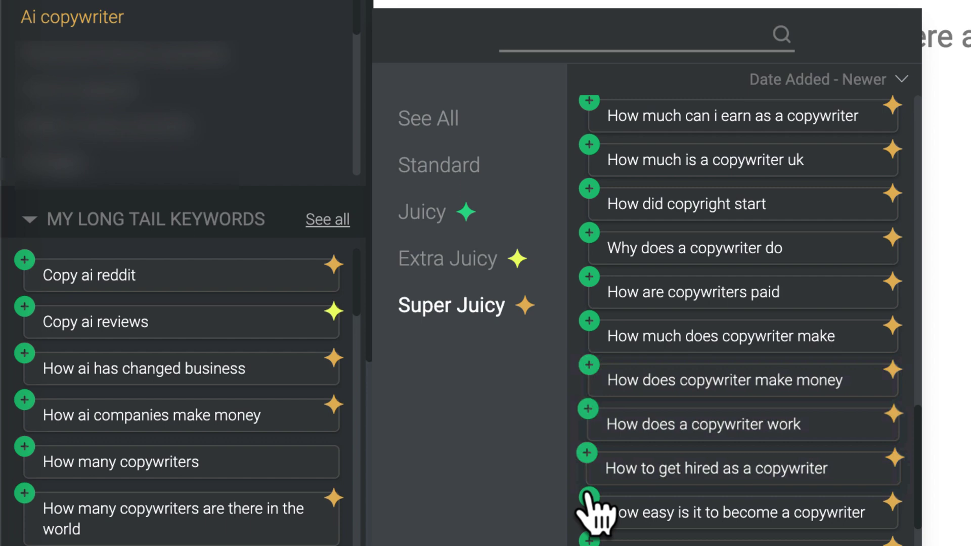
scroll(589, 531, "down", 2)
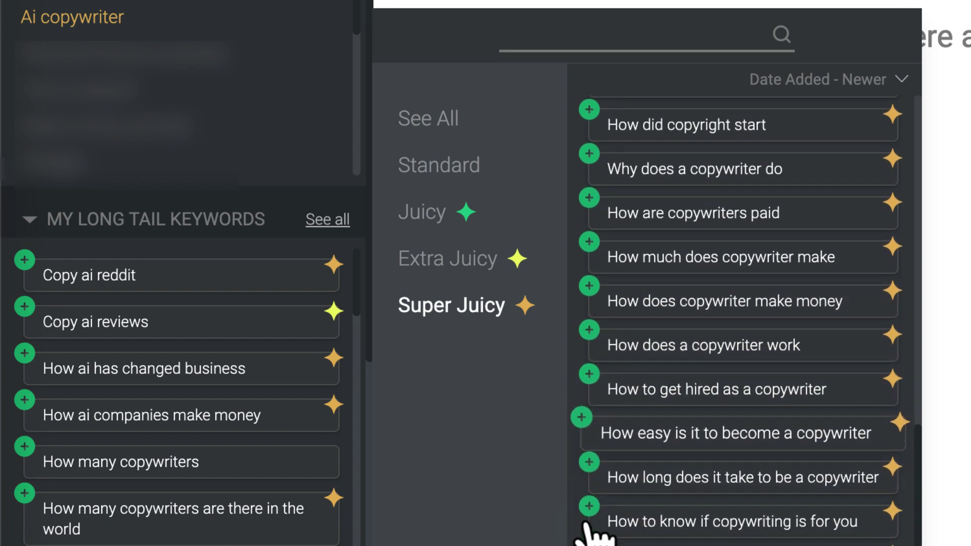
Step: Add 'How long does it take to be a copywriter' so the Article Generator prompt holds three keywords
left_click(583, 467)
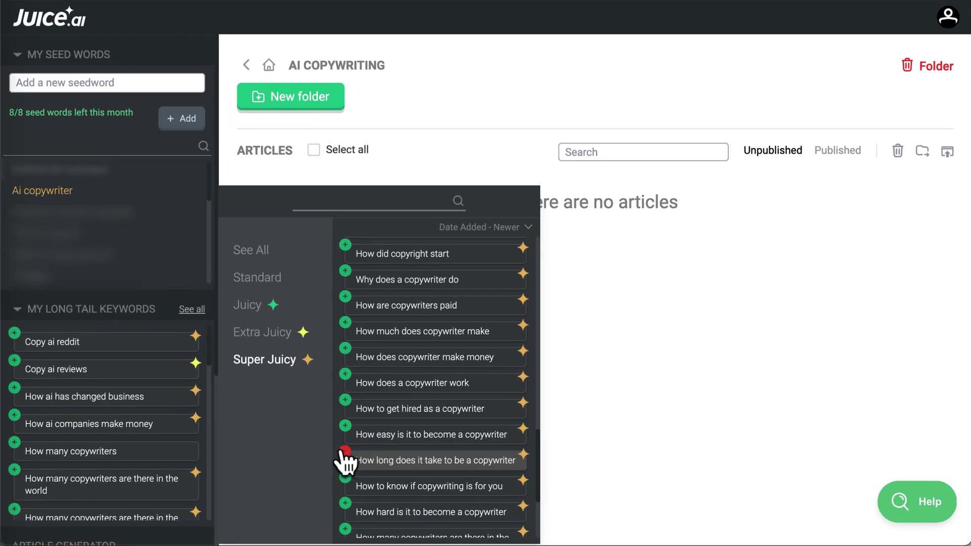
scroll(172, 486, "down", 10)
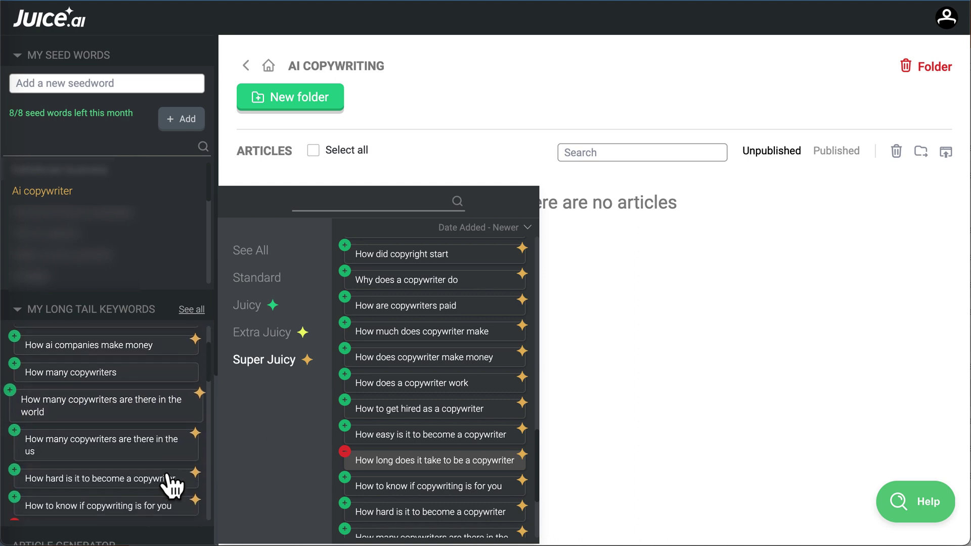
scroll(172, 483, "down", 10)
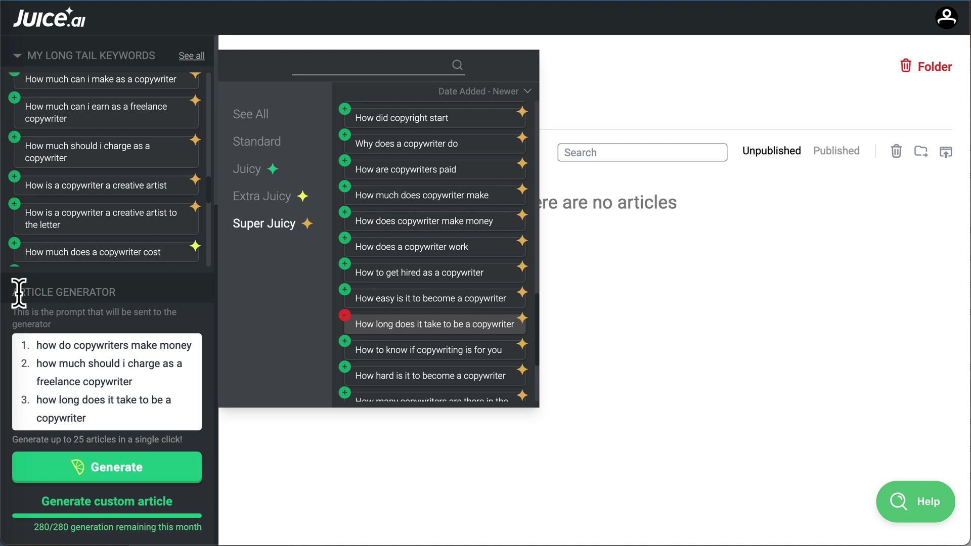
left_click_drag(18, 292, 116, 289)
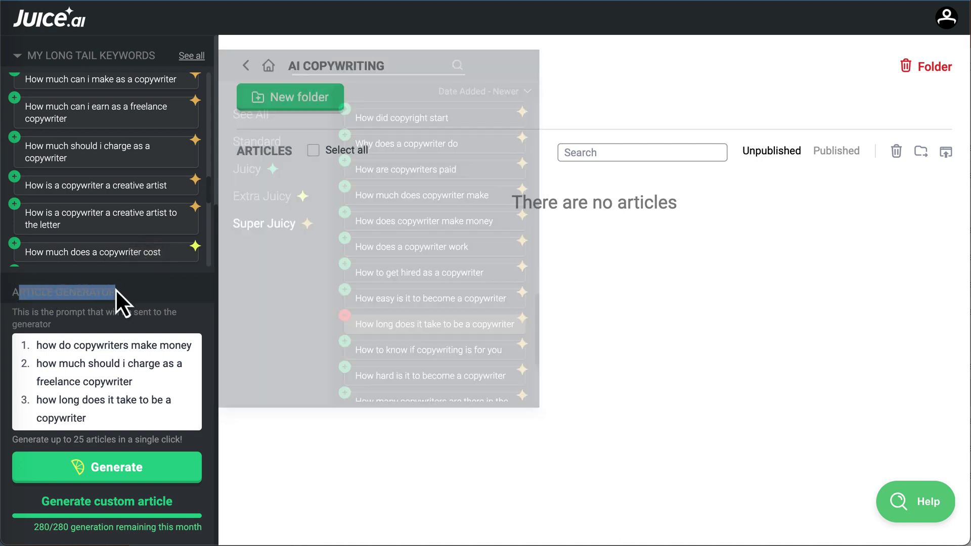
left_click(53, 301)
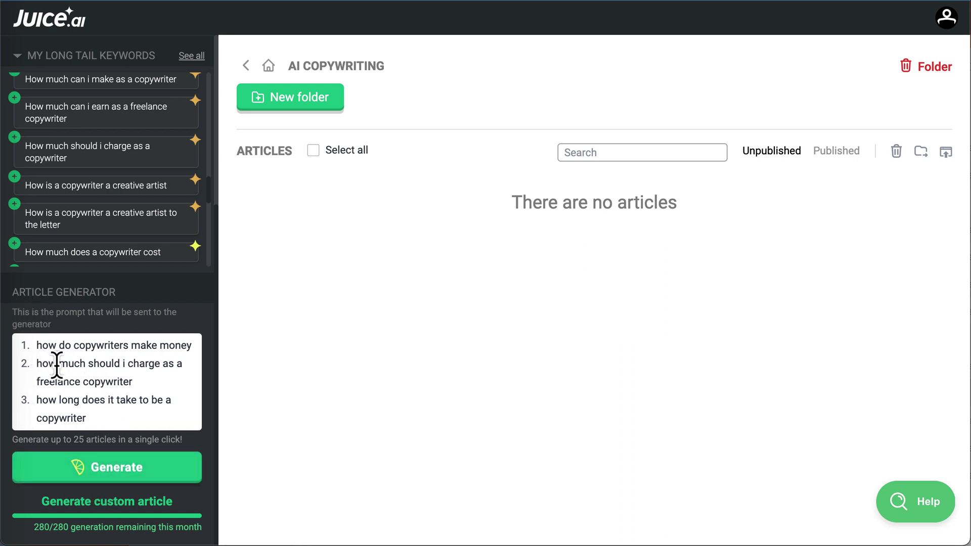
left_click(104, 474)
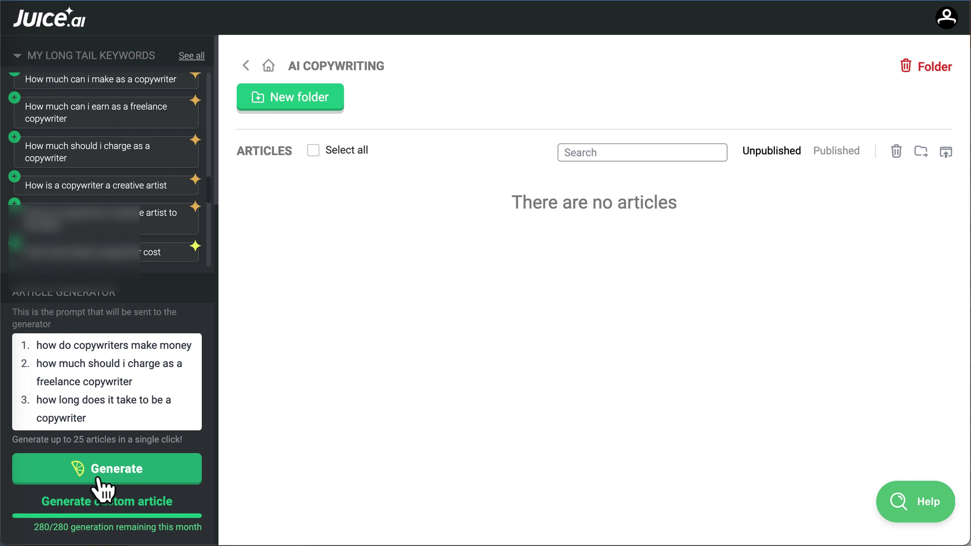
Step: Bulk-generate the three listed copywriting articles and go back to all folders and articles
left_click(99, 479)
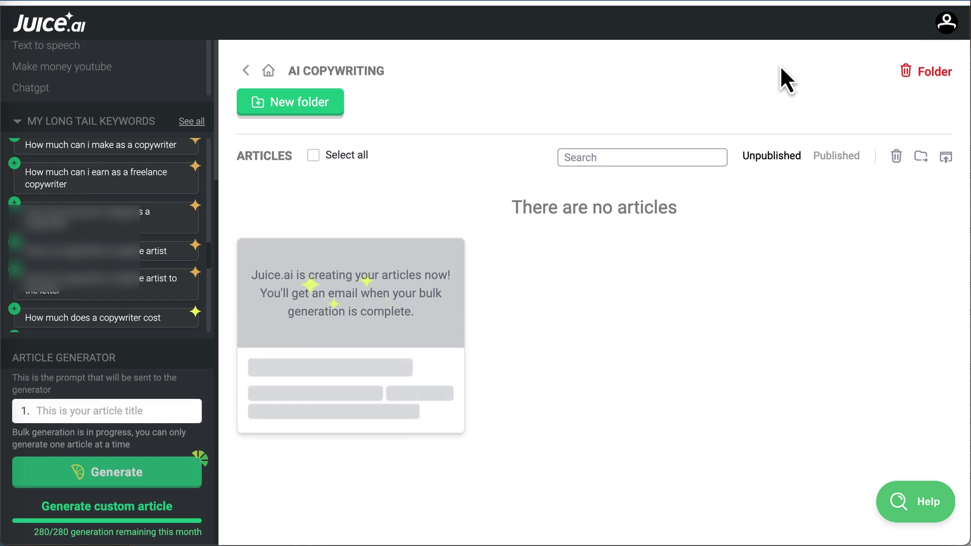
left_click(247, 66)
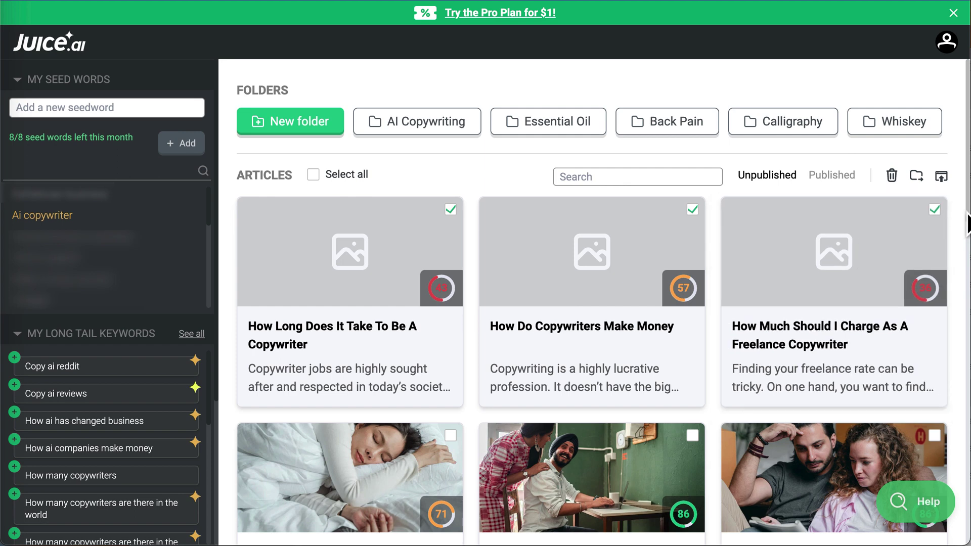
Step: Open the AI Copywriting folder to see its three generated articles
right_click(374, 252)
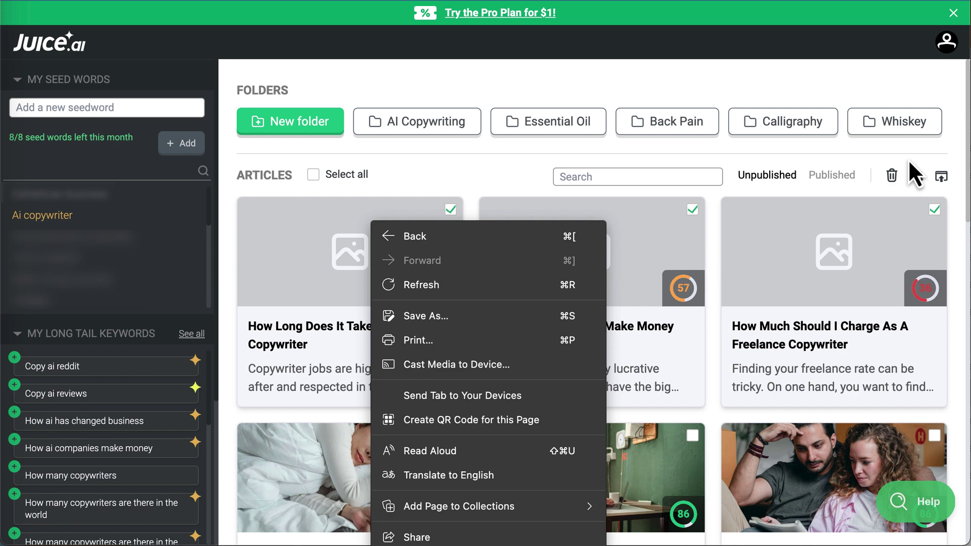
left_click(679, 304)
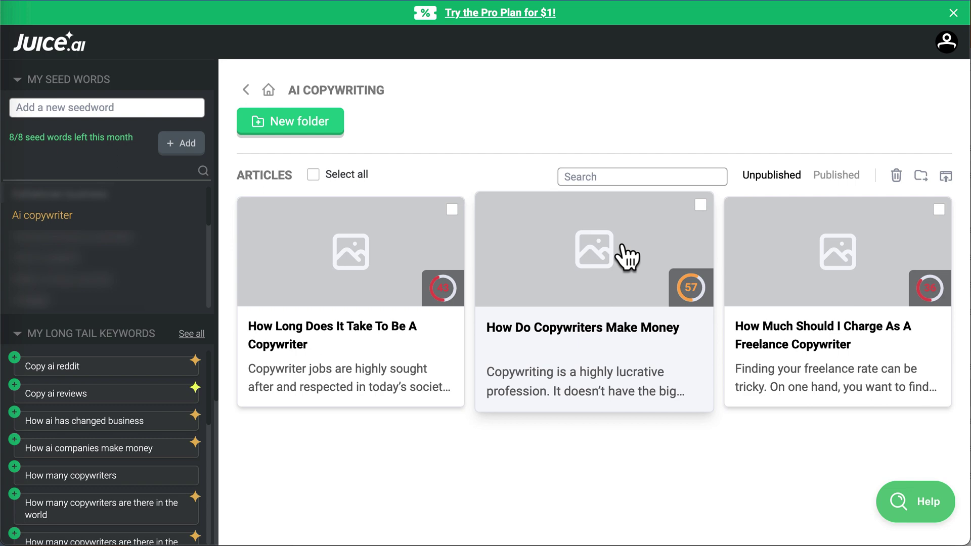
Step: Open the 'How Do Copywriters Make Money' article in the editor
left_click(627, 257)
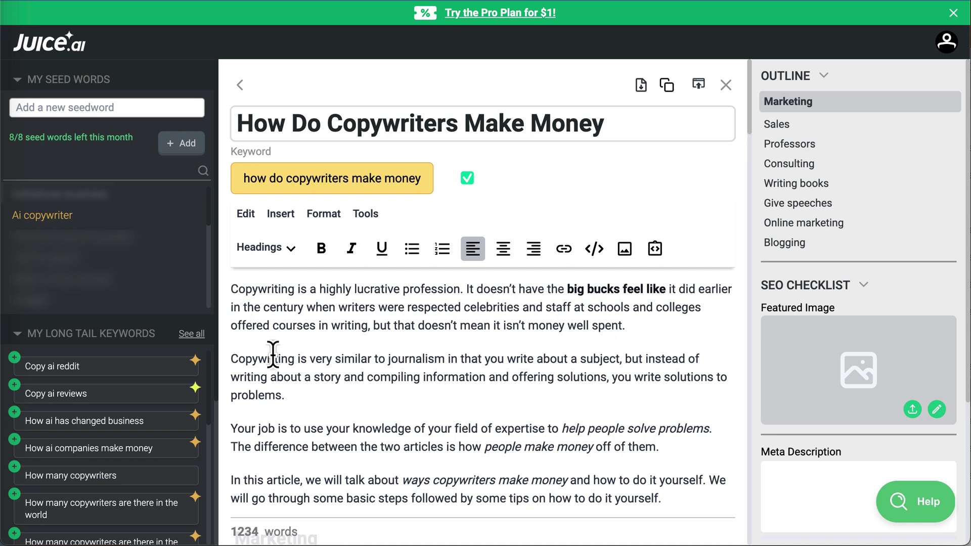
scroll(278, 382, "down", 3)
scroll(280, 386, "up", 1)
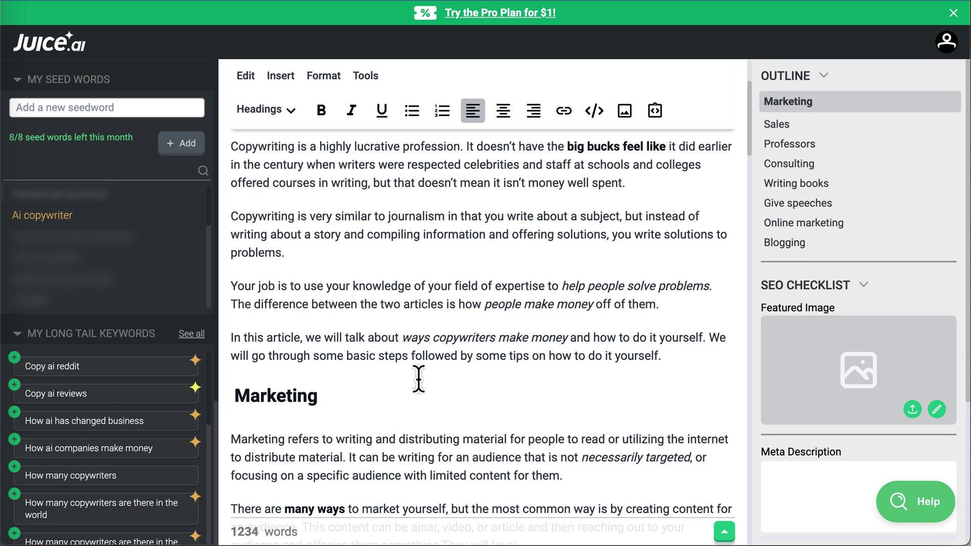
scroll(287, 392, "down", 3)
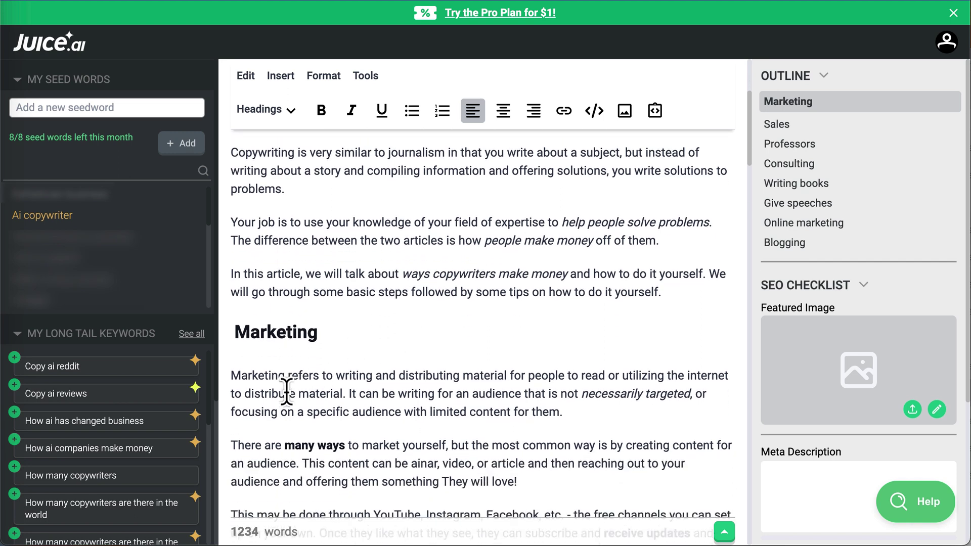
Step: Bring up the Marketing section's regeneration options and scroll down to the Online marketing section
left_click(237, 273)
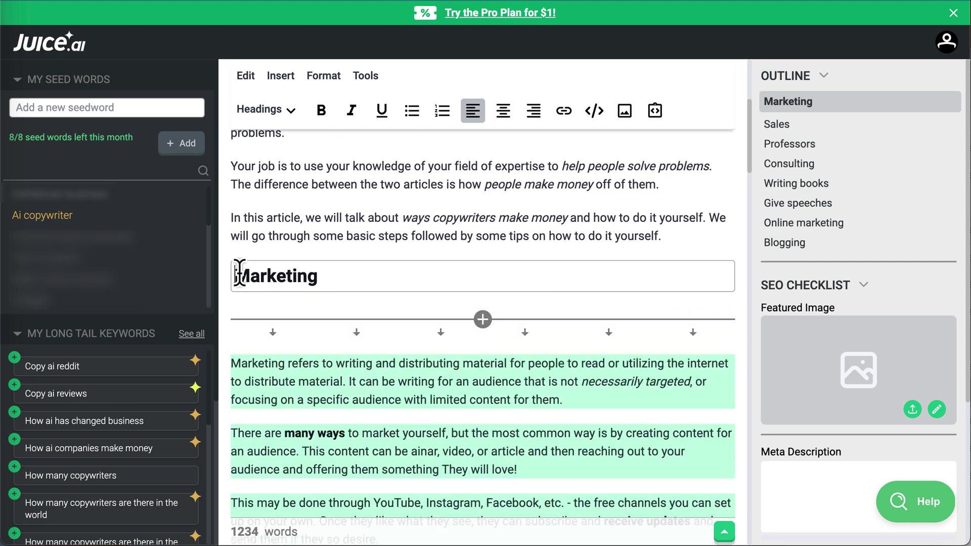
scroll(324, 397, "down", 6)
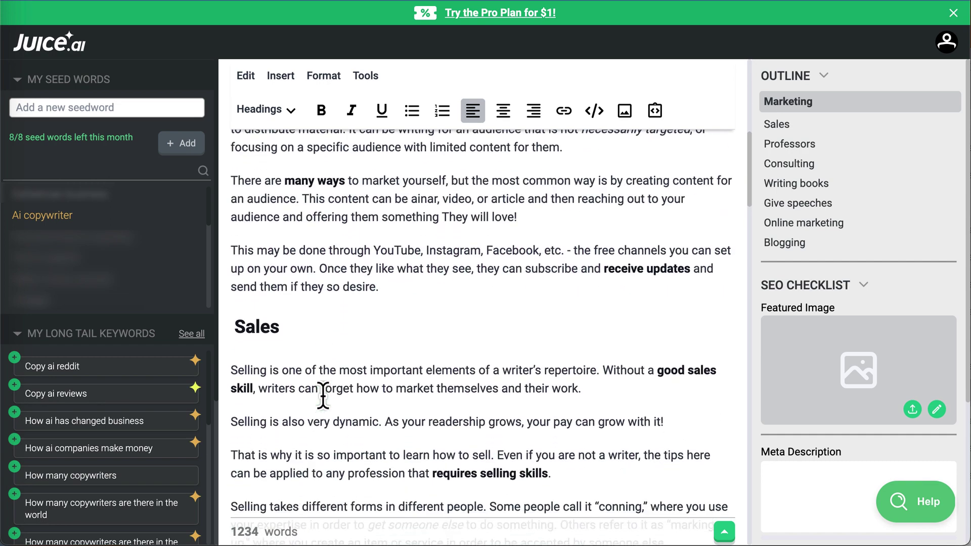
scroll(323, 395, "down", 10)
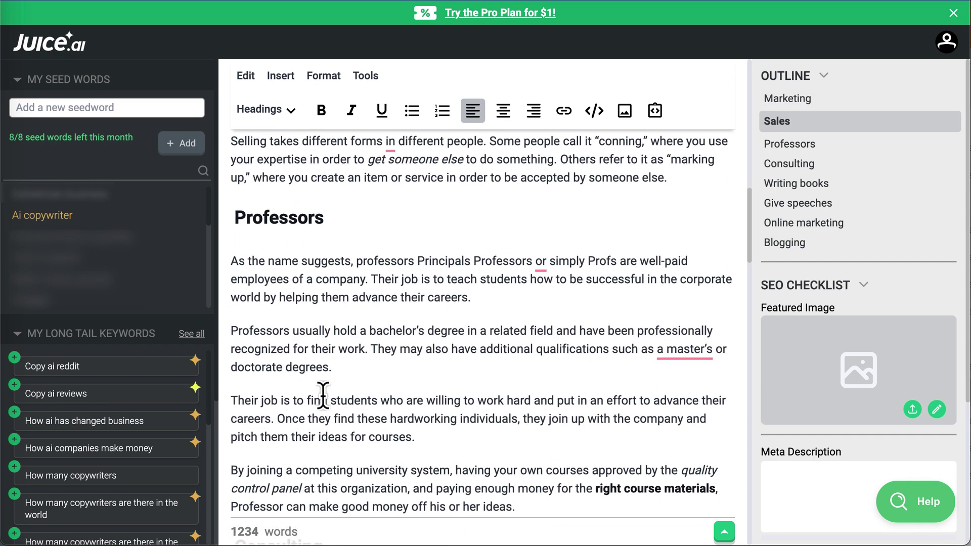
scroll(324, 394, "down", 6)
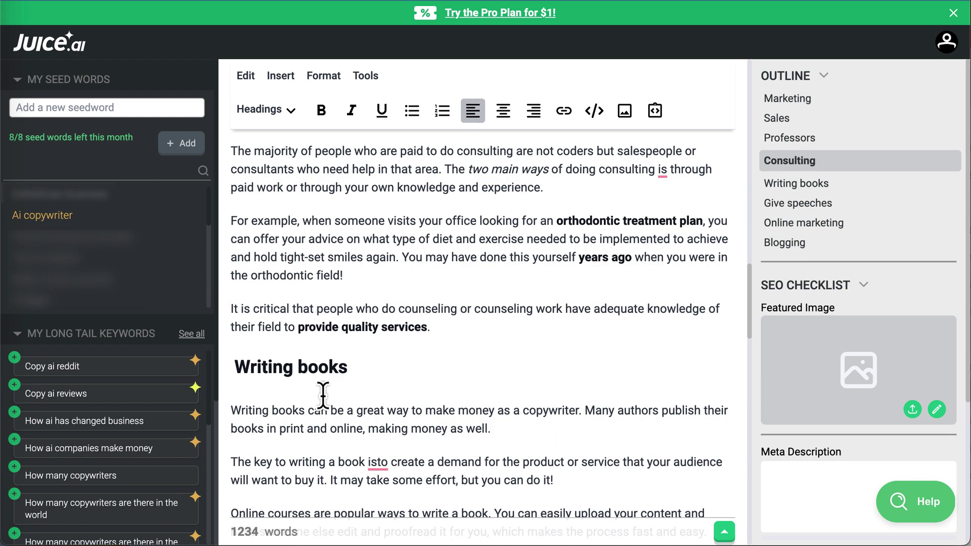
scroll(323, 394, "down", 5)
scroll(323, 394, "down", 7)
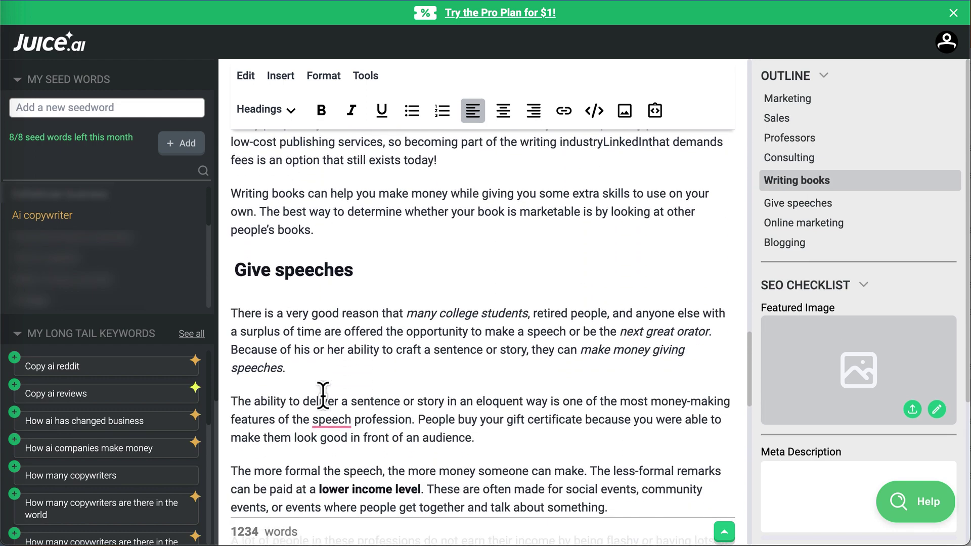
scroll(323, 394, "down", 5)
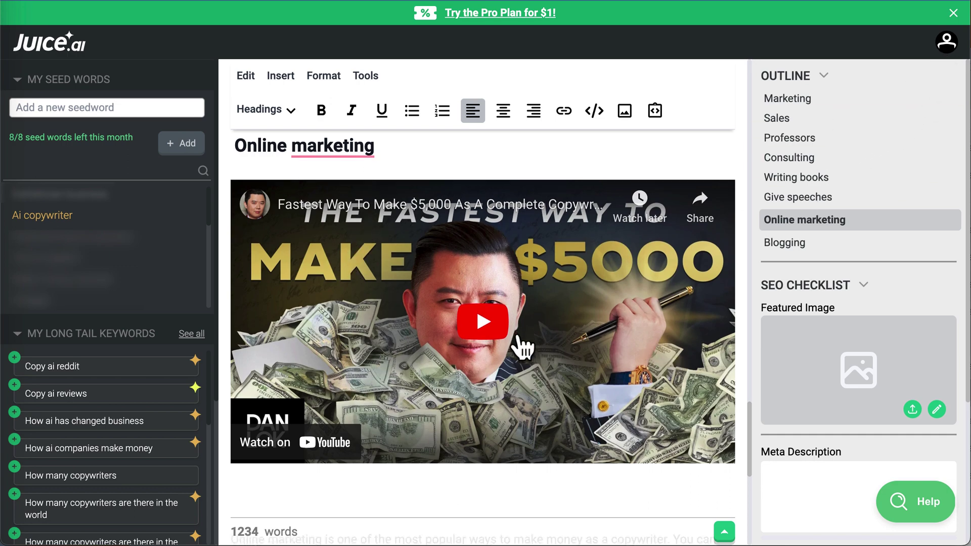
Step: Change the heading to 'Online Marketing' by accepting Grammarly's capitalization suggestion
scroll(521, 334, "down", 3)
scroll(501, 324, "up", 4)
left_click(357, 201)
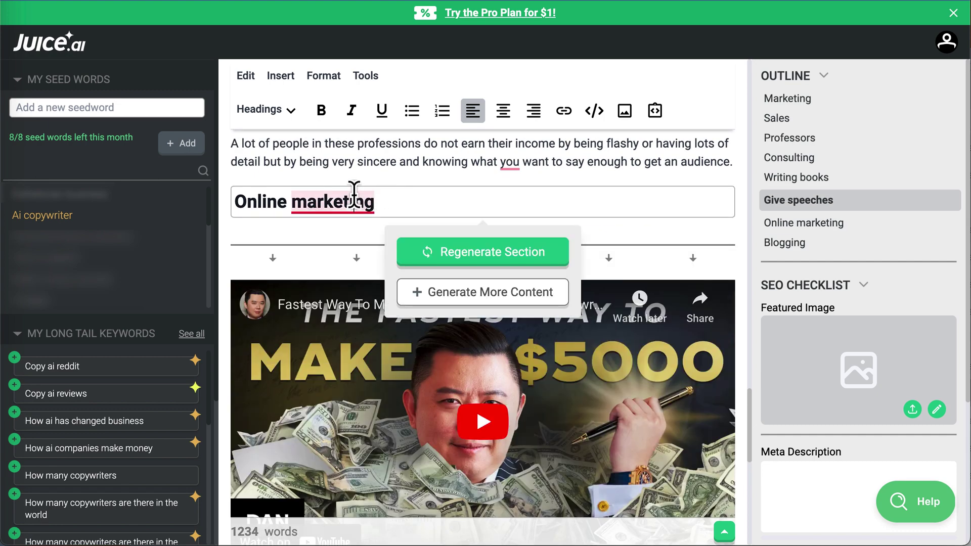
mouse_move(357, 202)
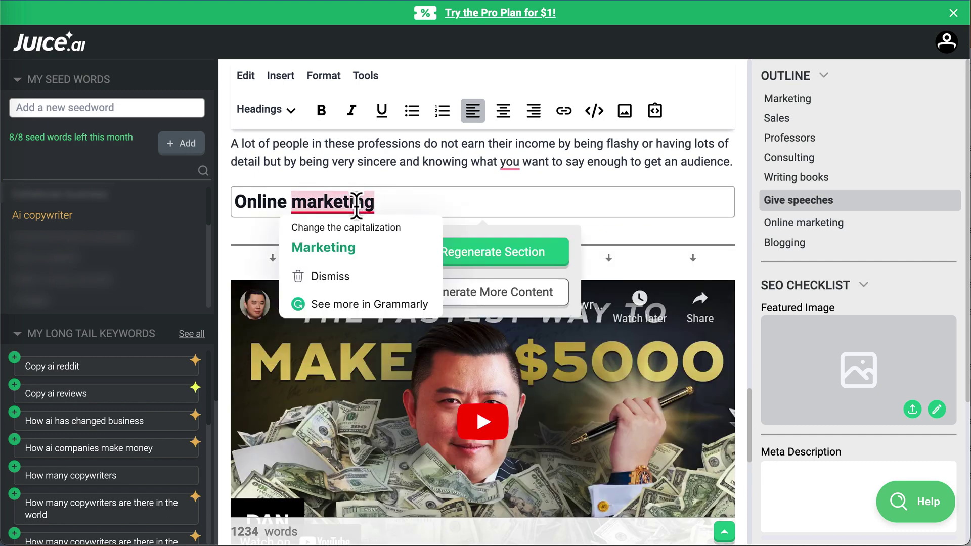
left_click(340, 249)
left_click(407, 169)
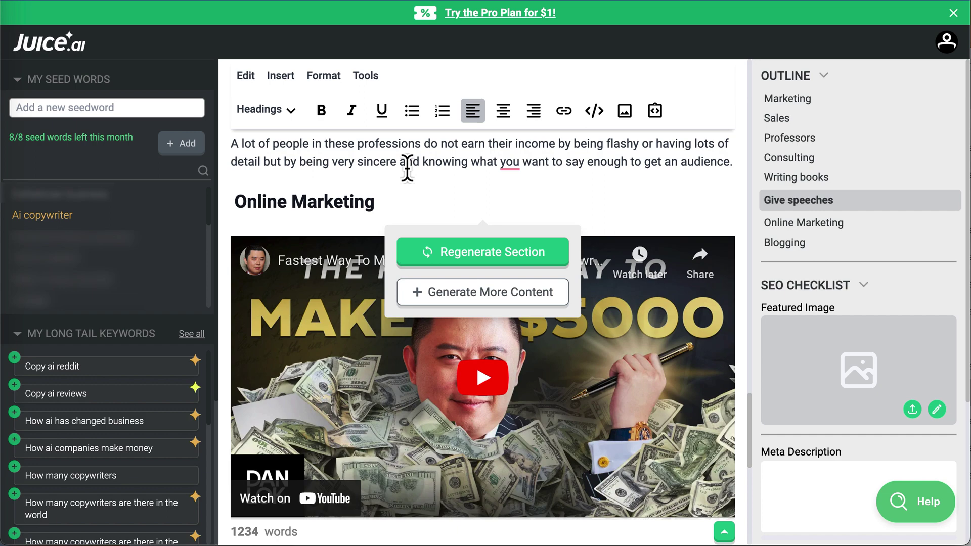
Step: Scroll on to the Blogging section and bring up the article's SEO checklist
scroll(407, 374, "down", 3)
scroll(407, 375, "down", 3)
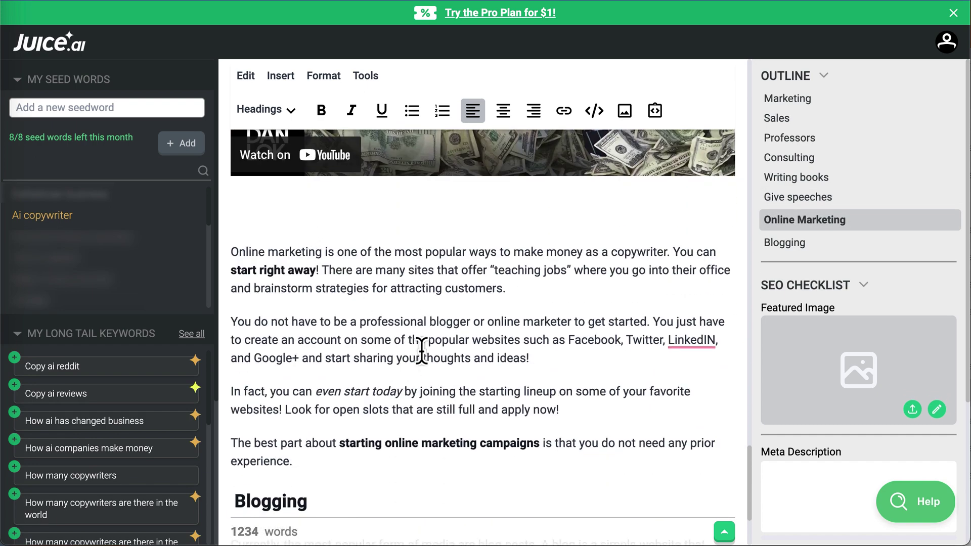
scroll(424, 359, "down", 3)
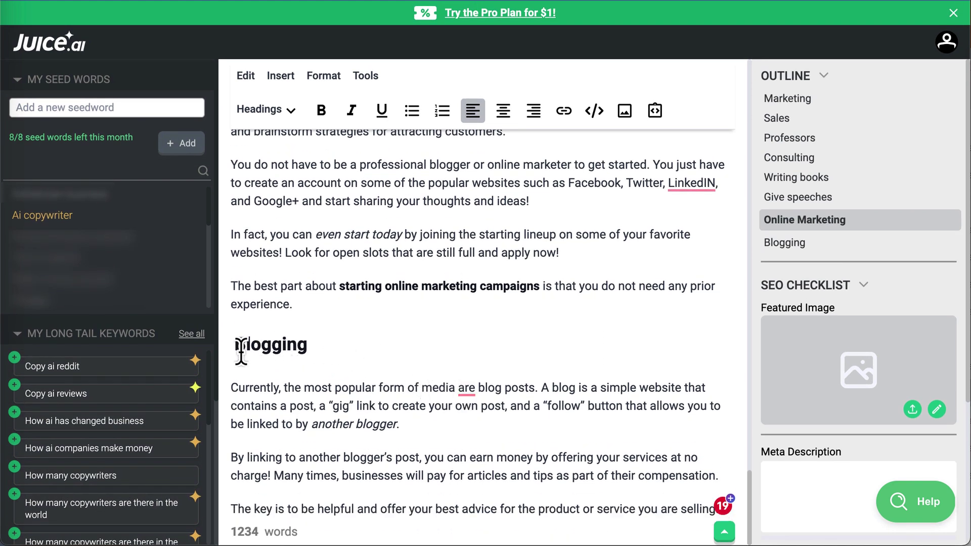
left_click_drag(238, 343, 776, 257)
Step: Collapse and re-expand the SEO checklist, then scroll to SEO Analysis and the Juice Score of 57
left_click(826, 293)
left_click(830, 294)
scroll(833, 346, "down", 4)
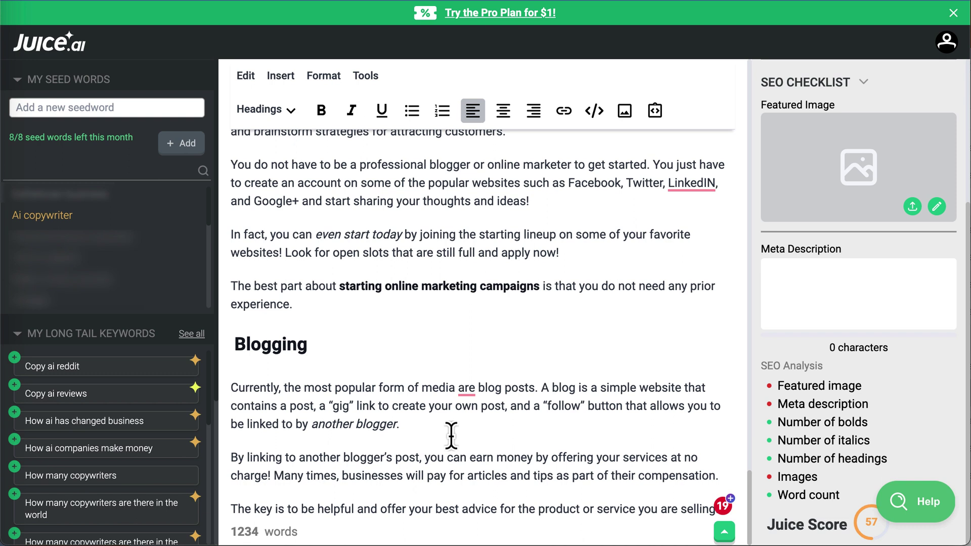
mouse_move(790, 479)
Step: Place the cursor in the blank Meta Description box, then show the account menu (Articles, Settings, Log out)
mouse_move(779, 385)
left_click(779, 283)
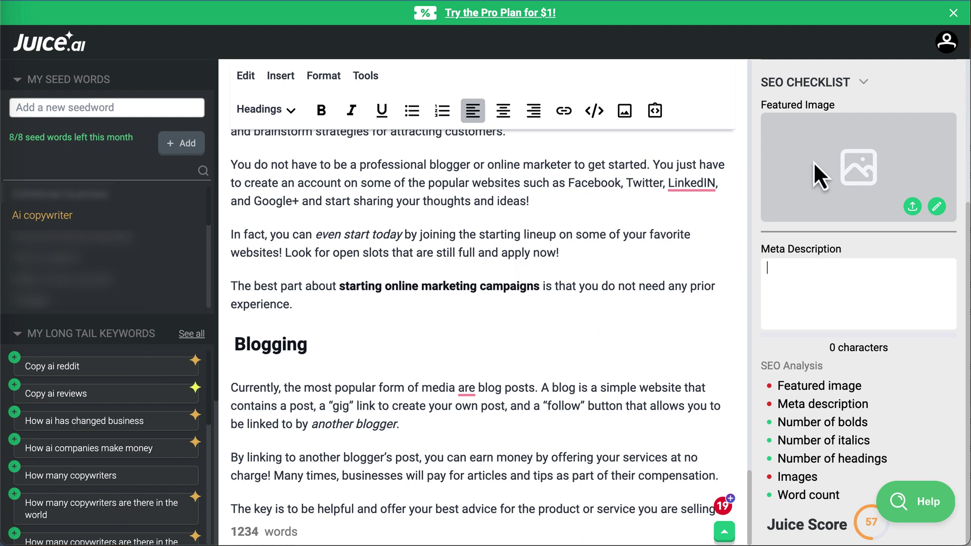
left_click(939, 47)
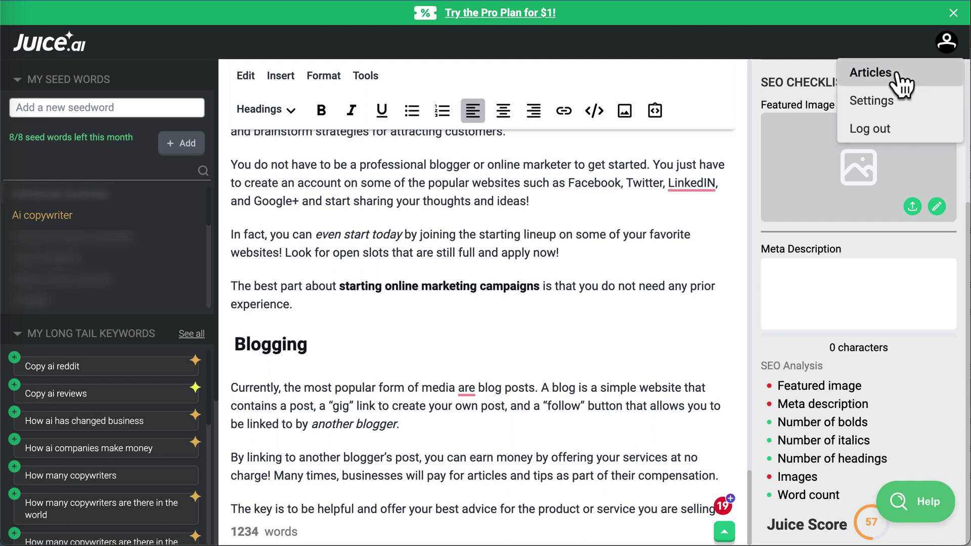
Step: Go through Articles and the account menu to Settings > Plans
left_click(871, 73)
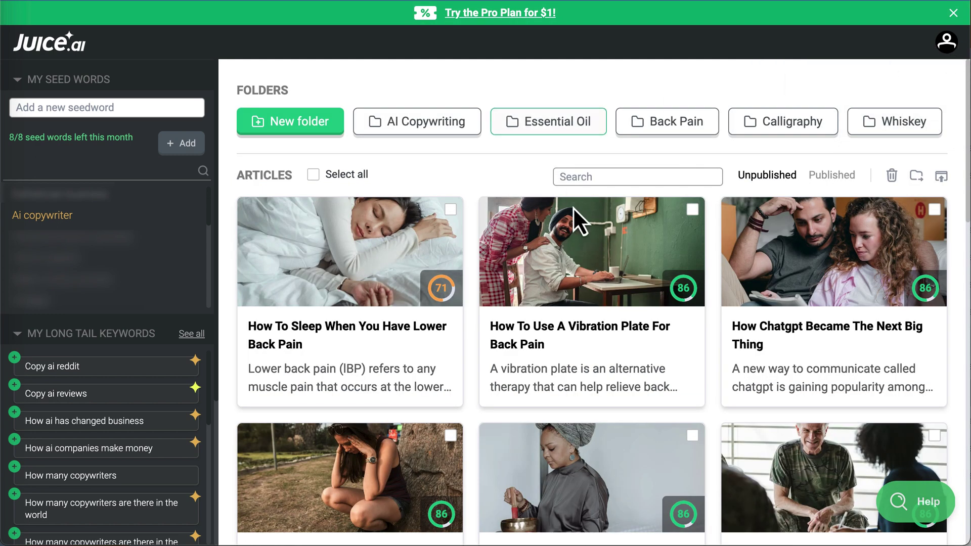
left_click(945, 44)
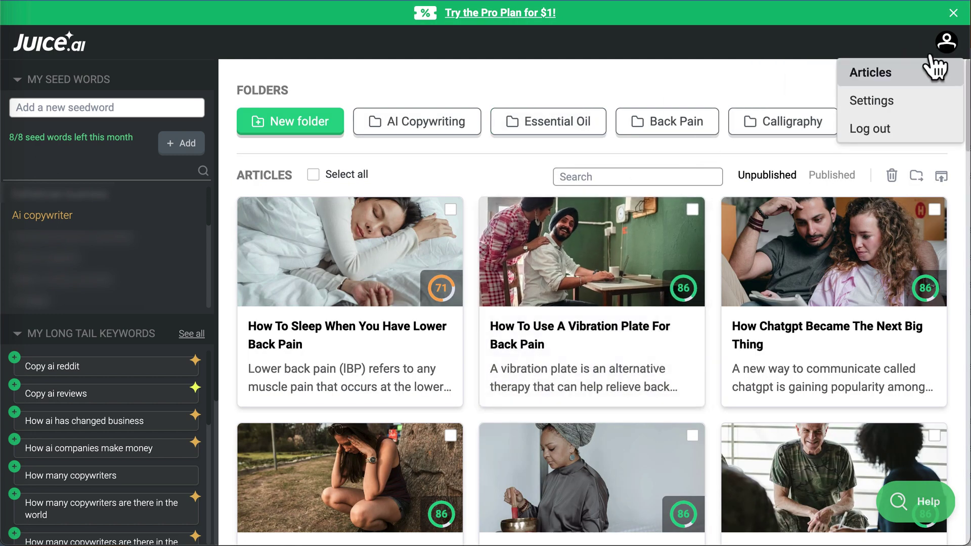
left_click(891, 107)
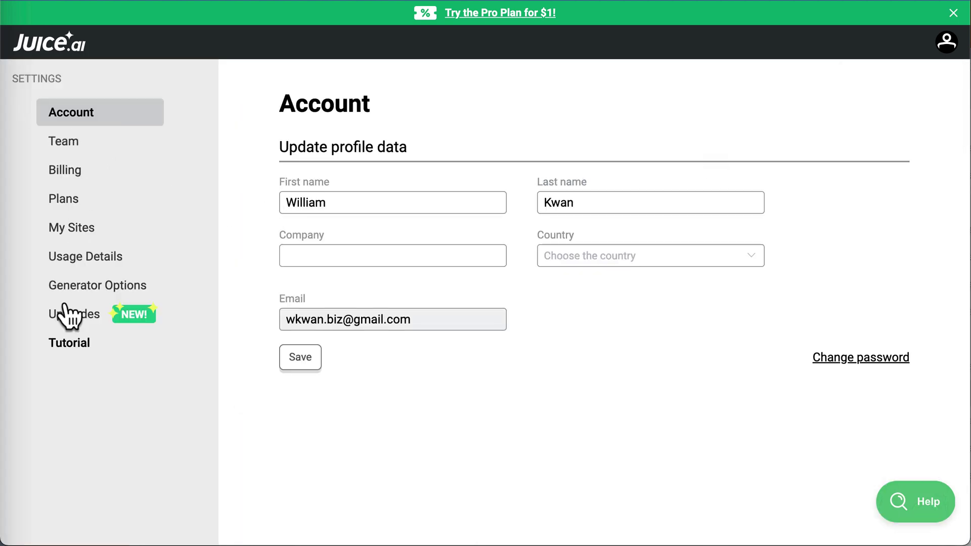
left_click(91, 146)
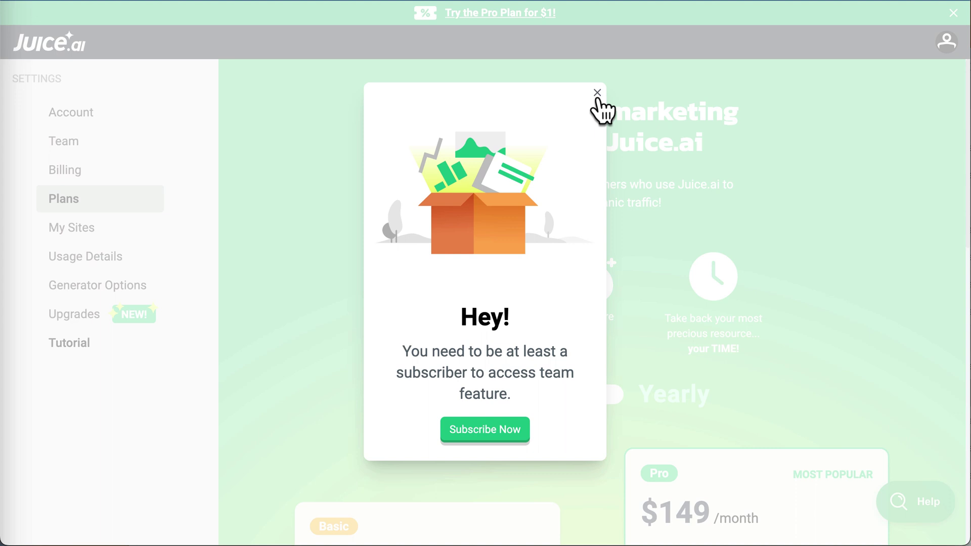
Step: Dismiss the subscriber-only notice and compare the Basic $59, Pro $149 and Enterprise plan cards
left_click(597, 94)
scroll(581, 353, "down", 5)
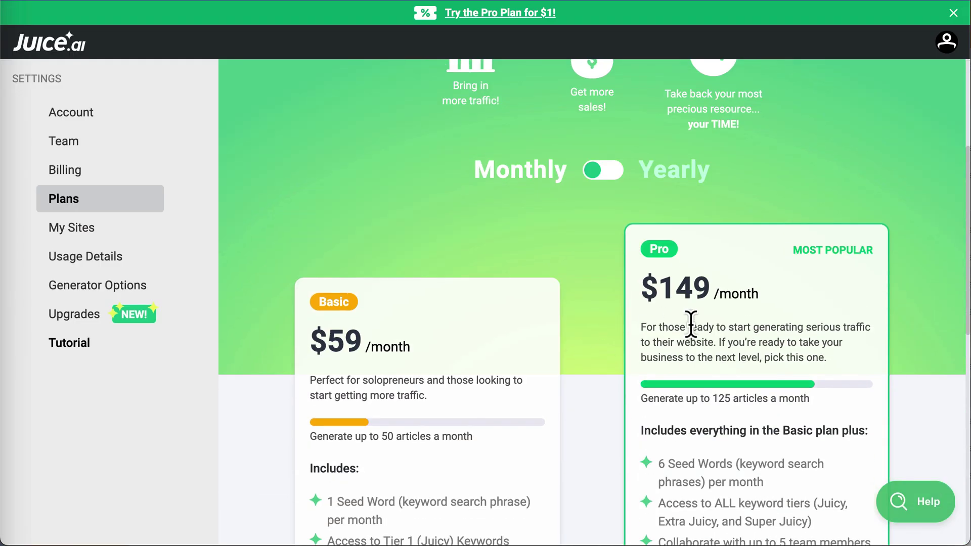
scroll(690, 324, "down", 4)
scroll(690, 390, "down", 4)
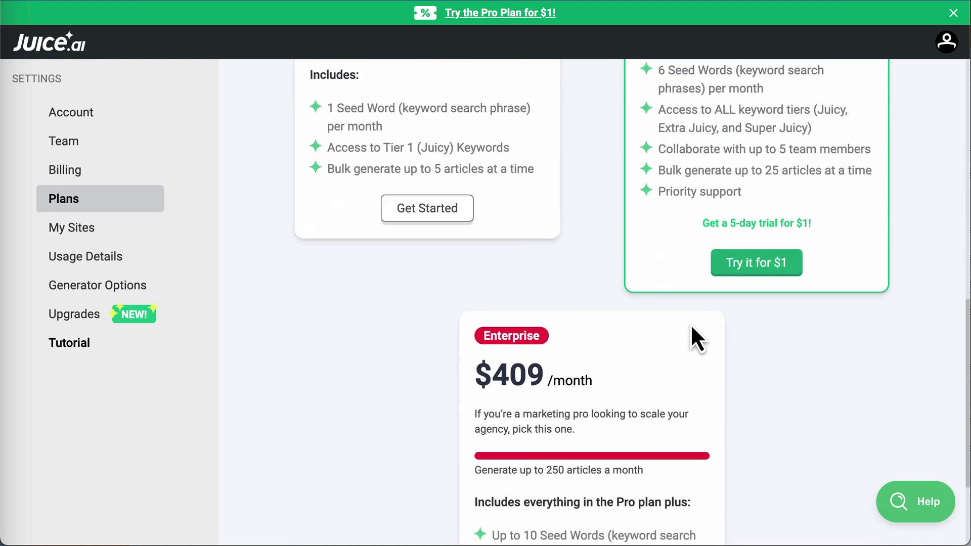
scroll(691, 331, "up", 5)
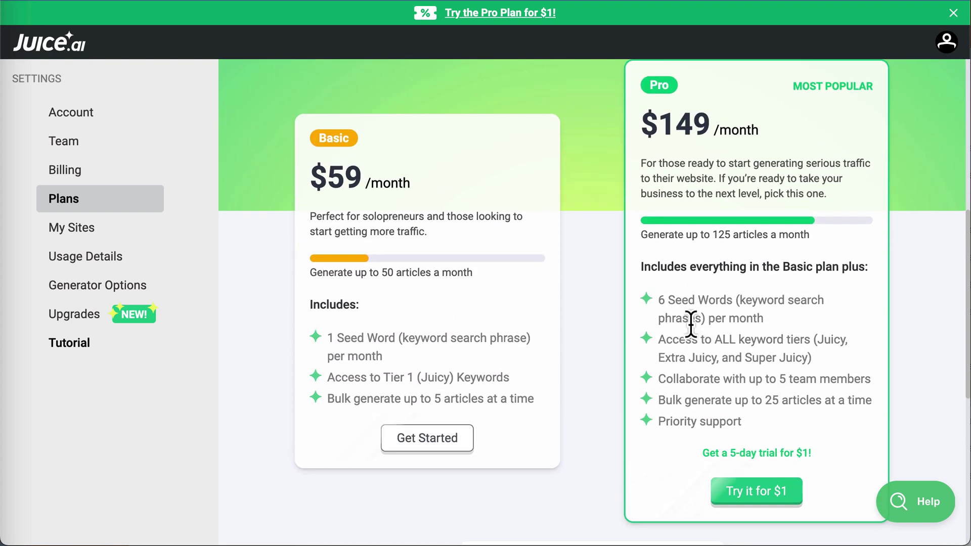
mouse_move(690, 323)
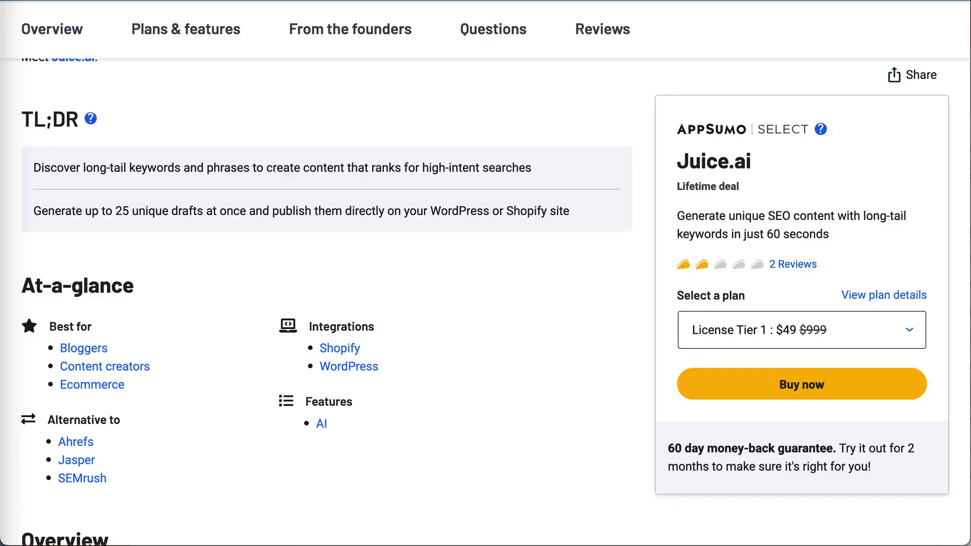
Step: Show the AppSumo deal's Plans & features section down to the License Tier cards
left_click(211, 49)
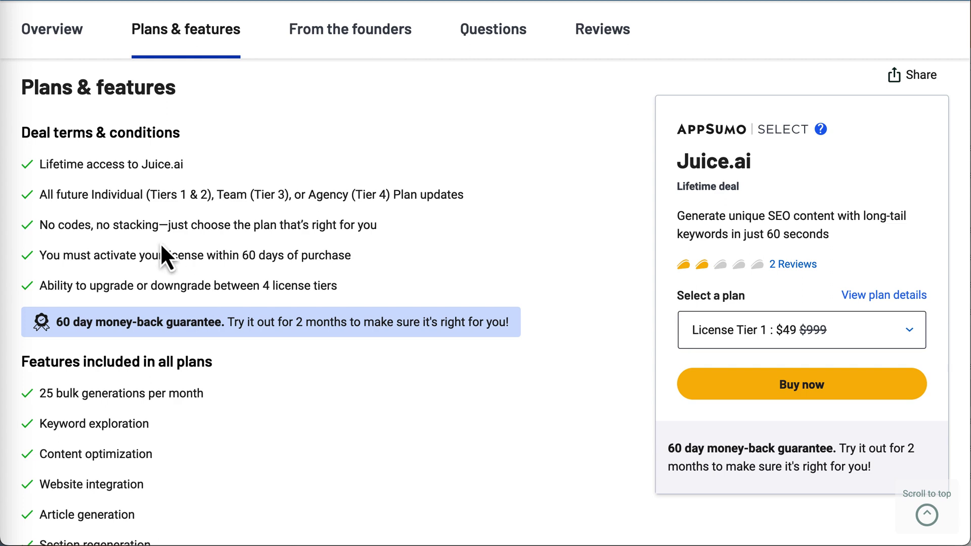
scroll(194, 344, "down", 5)
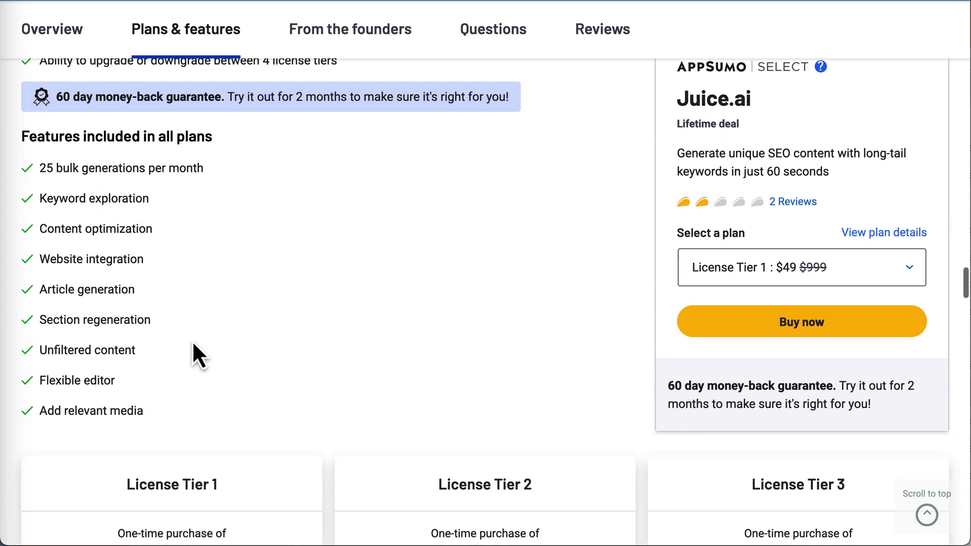
scroll(192, 341, "down", 7)
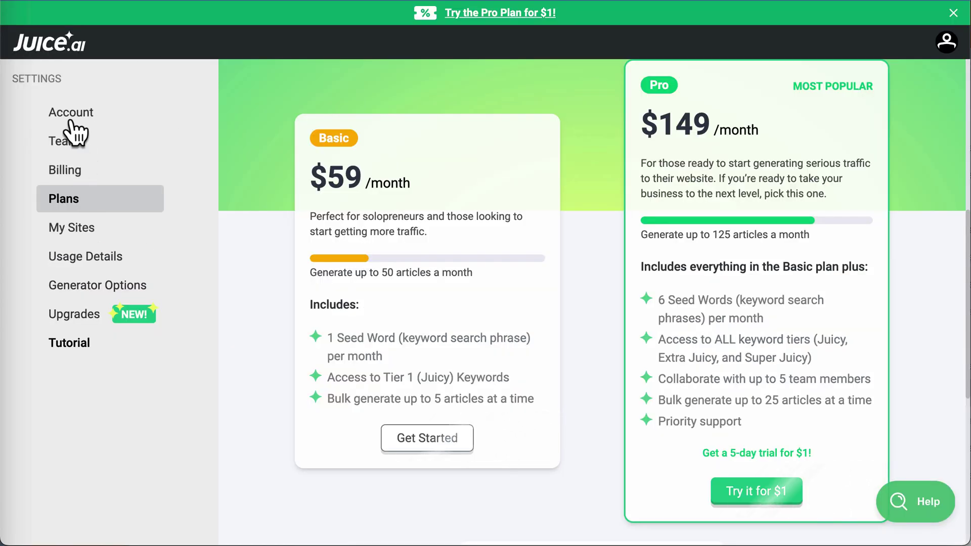
Step: From the dashboard, list all long-tail keywords for 'Ai copywriter', sorted Date Added - Newer
left_click(39, 49)
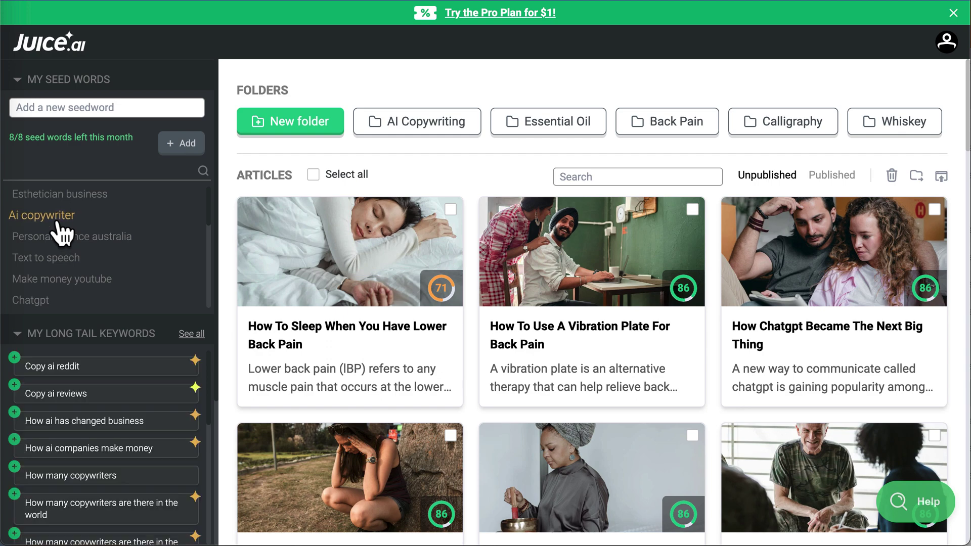
left_click(192, 335)
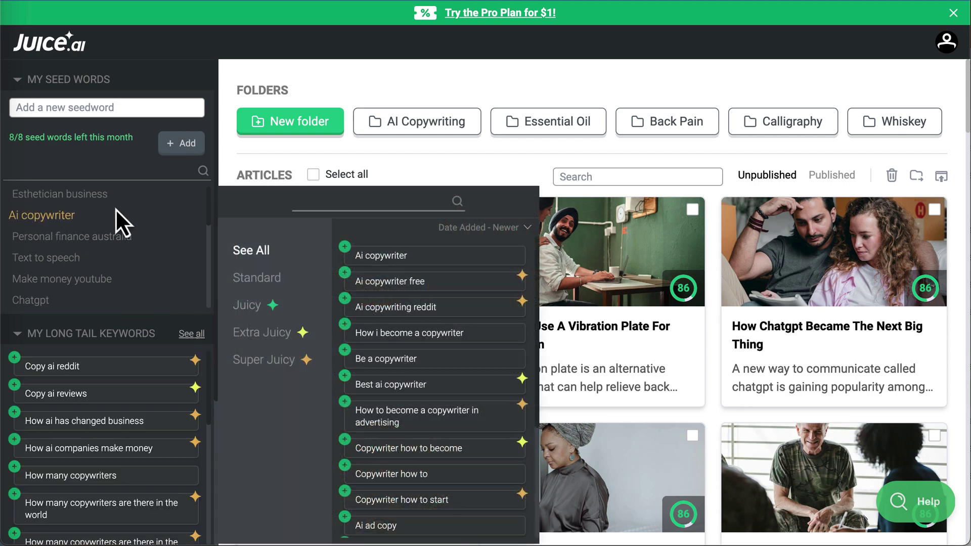
left_click(465, 230)
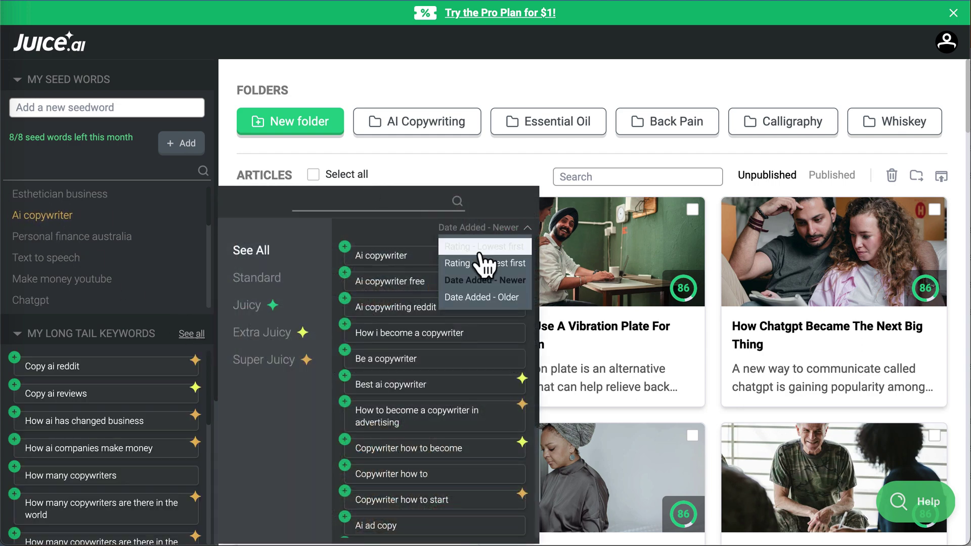
left_click(405, 227)
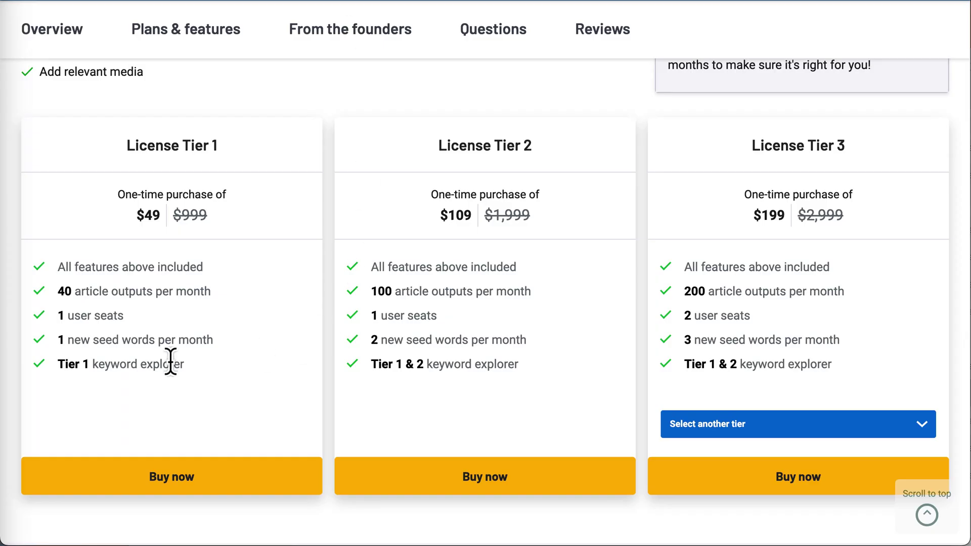
Step: Compare License Tier 1 at $49 with Tiers 3 and 4 ($359) in the third pricing card
double_click(75, 365)
left_click(717, 426)
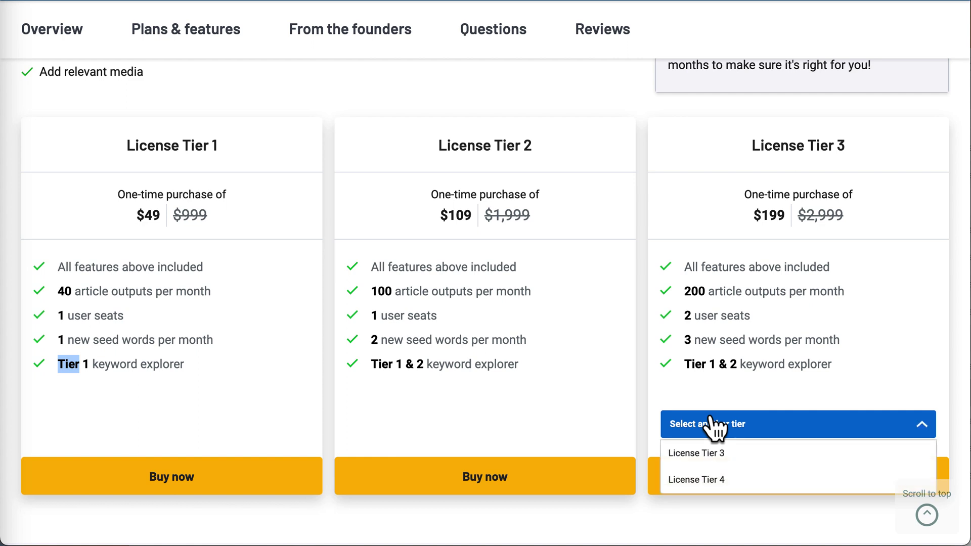
left_click(704, 480)
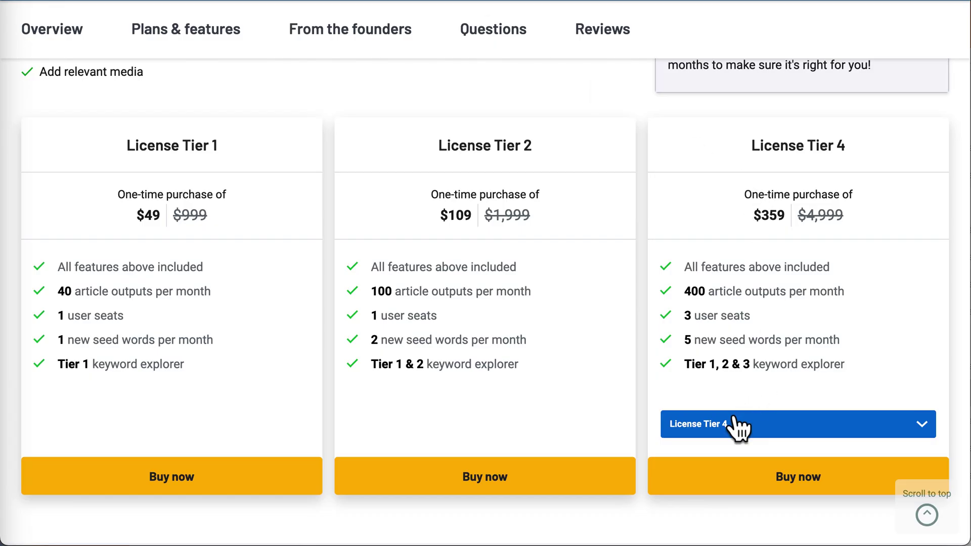
left_click(735, 426)
left_click(730, 451)
left_click(731, 434)
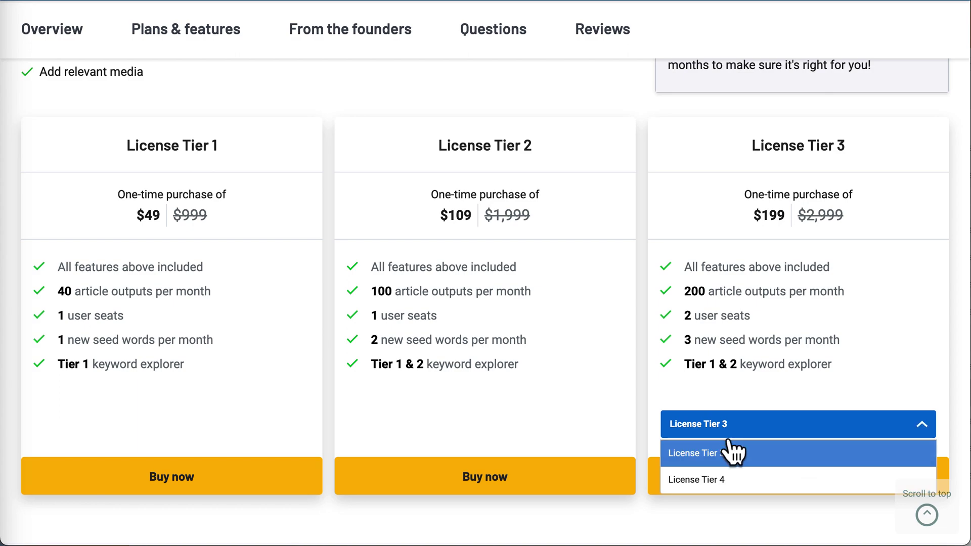
left_click(727, 481)
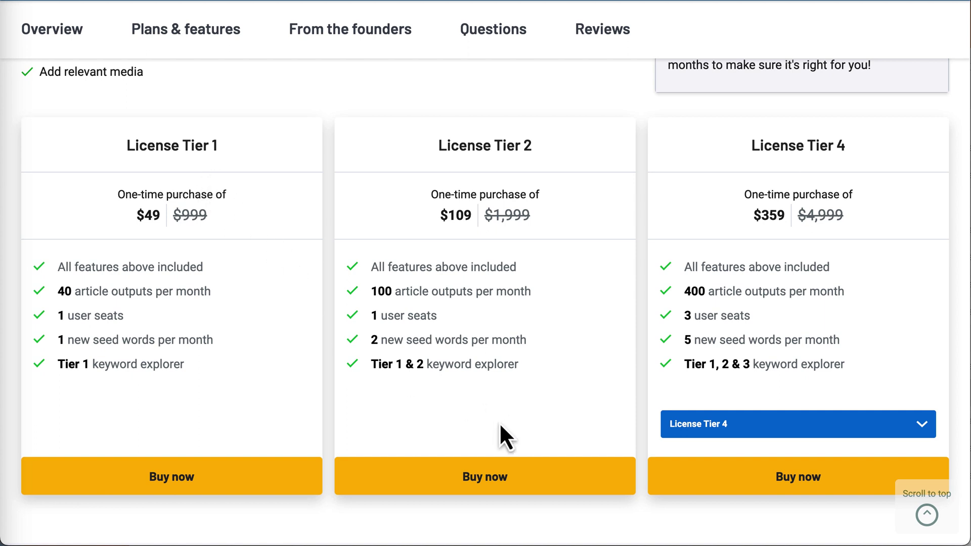
Step: Scroll past the founders' post to the deal's Questions section with 40 questions and 2 reviews
scroll(546, 348, "down", 4)
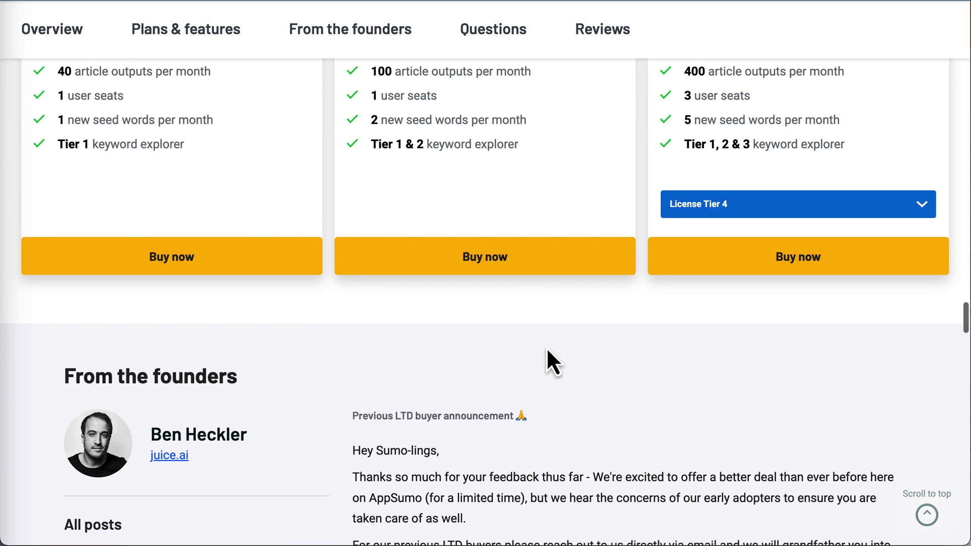
scroll(547, 348, "down", 3)
scroll(547, 347, "down", 3)
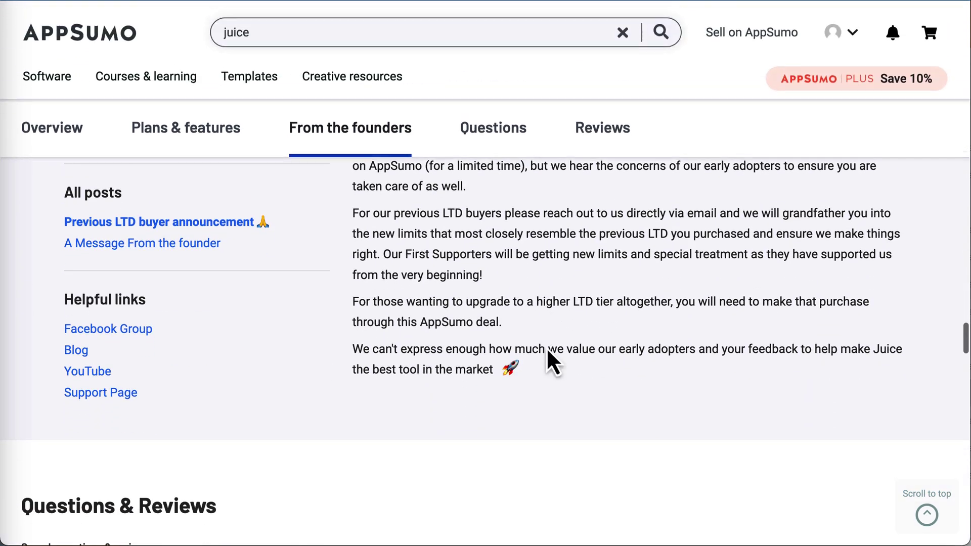
left_click(524, 126)
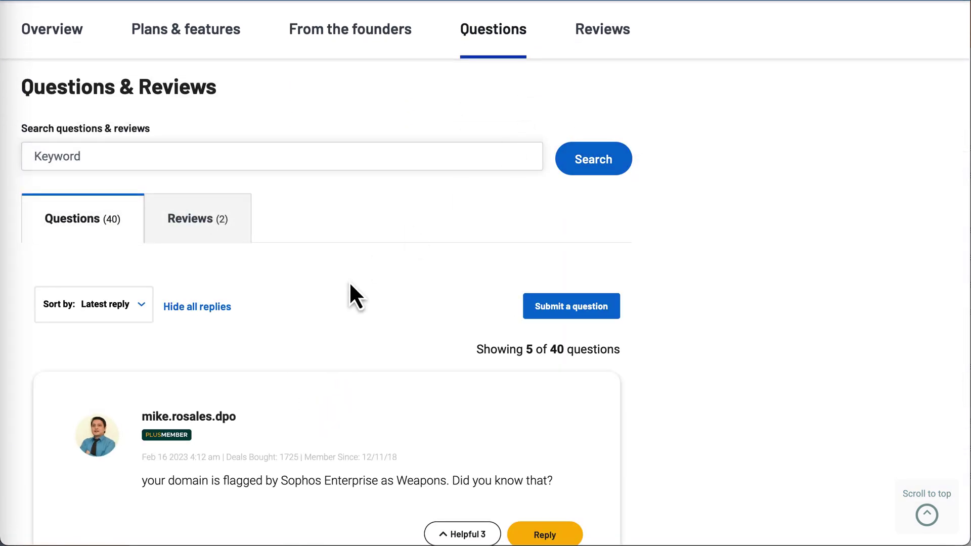